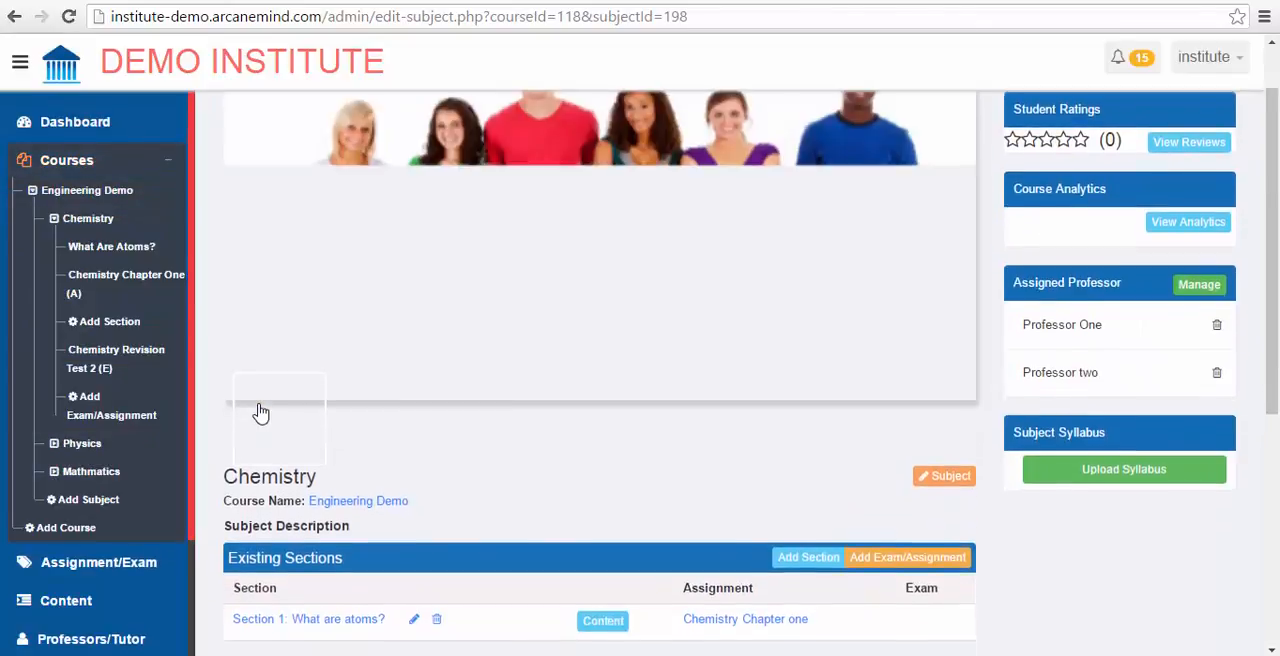
Step: Start a new exam/assignment for the Chemistry subject and title the test "Chemistry Section 1"
scroll(260, 412, down, 3)
scroll(260, 412, down, 1)
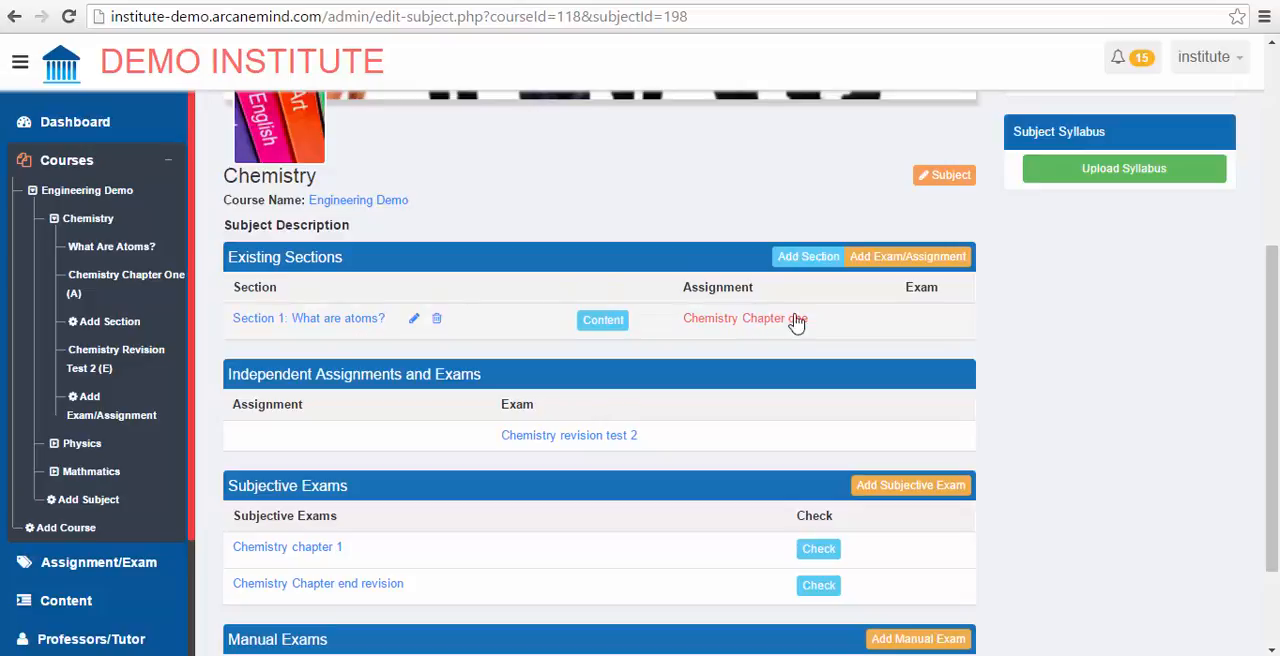
click(907, 258)
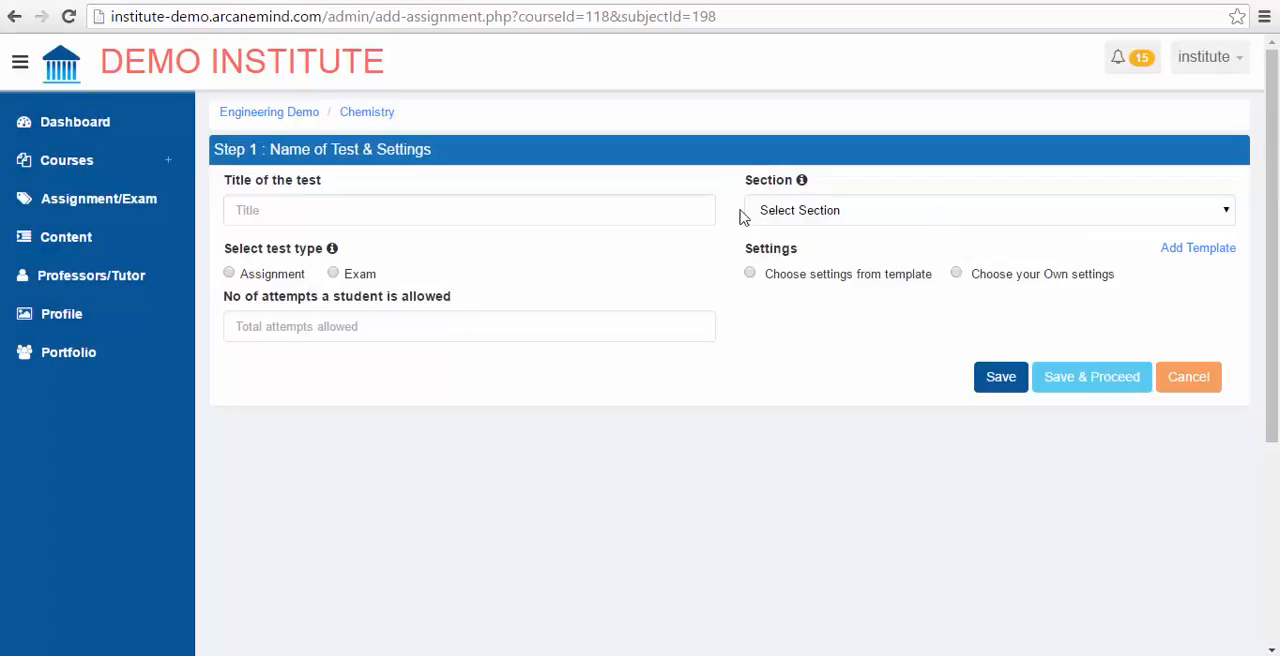
click(608, 213)
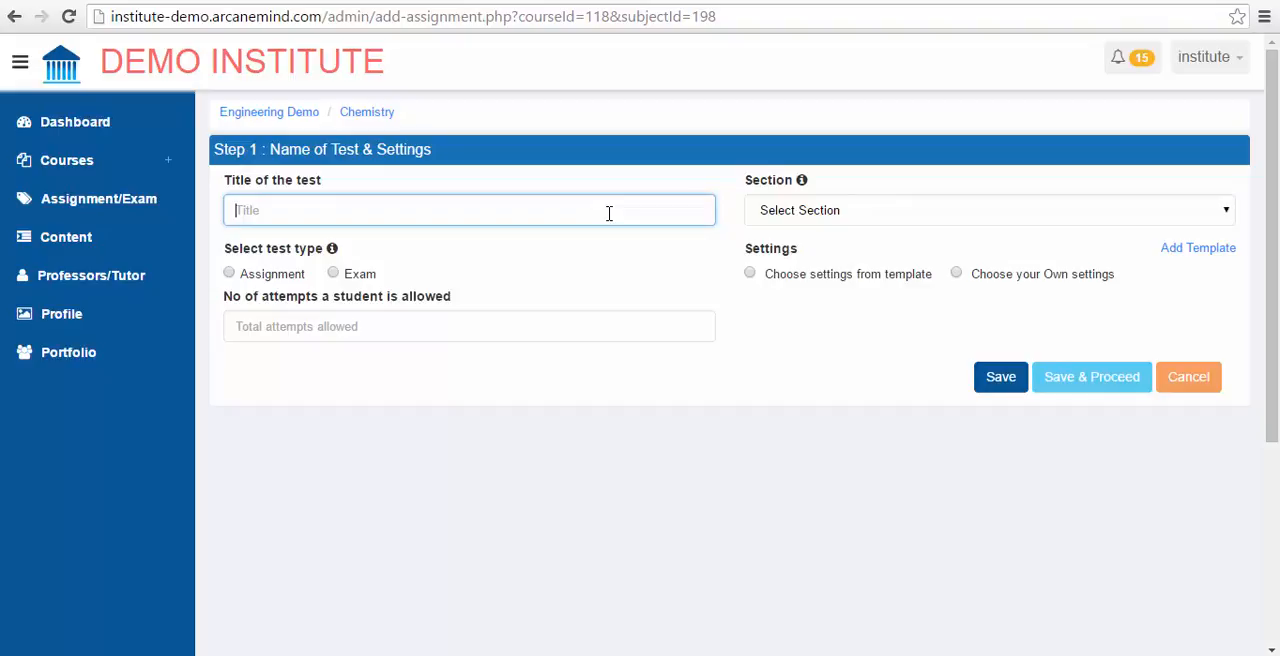
text(Chemistry Section 1)
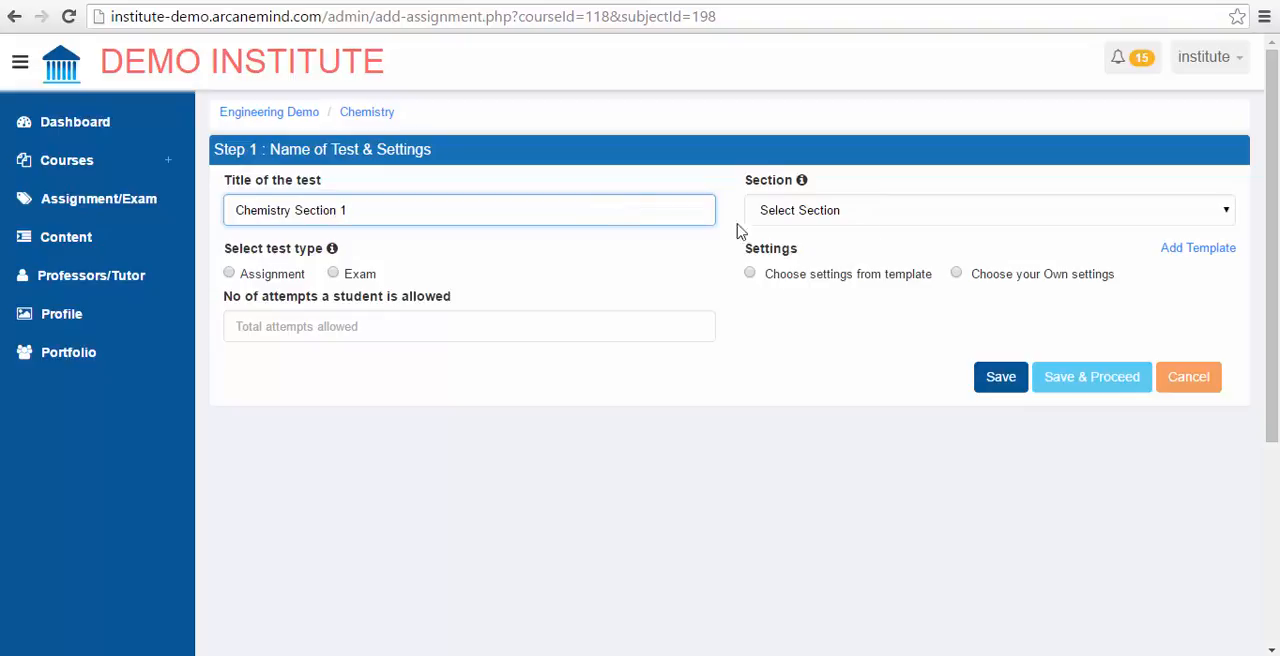
Step: Assign the test to the Independent section and set its test type to Exam
click(932, 215)
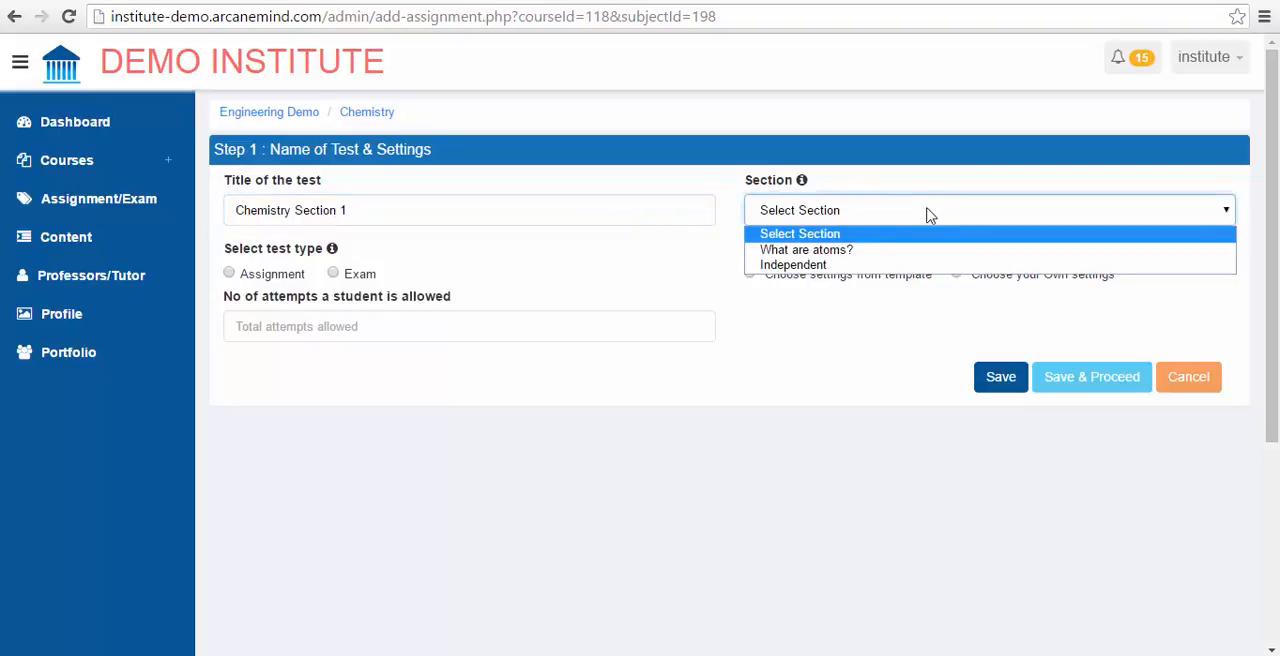
click(830, 265)
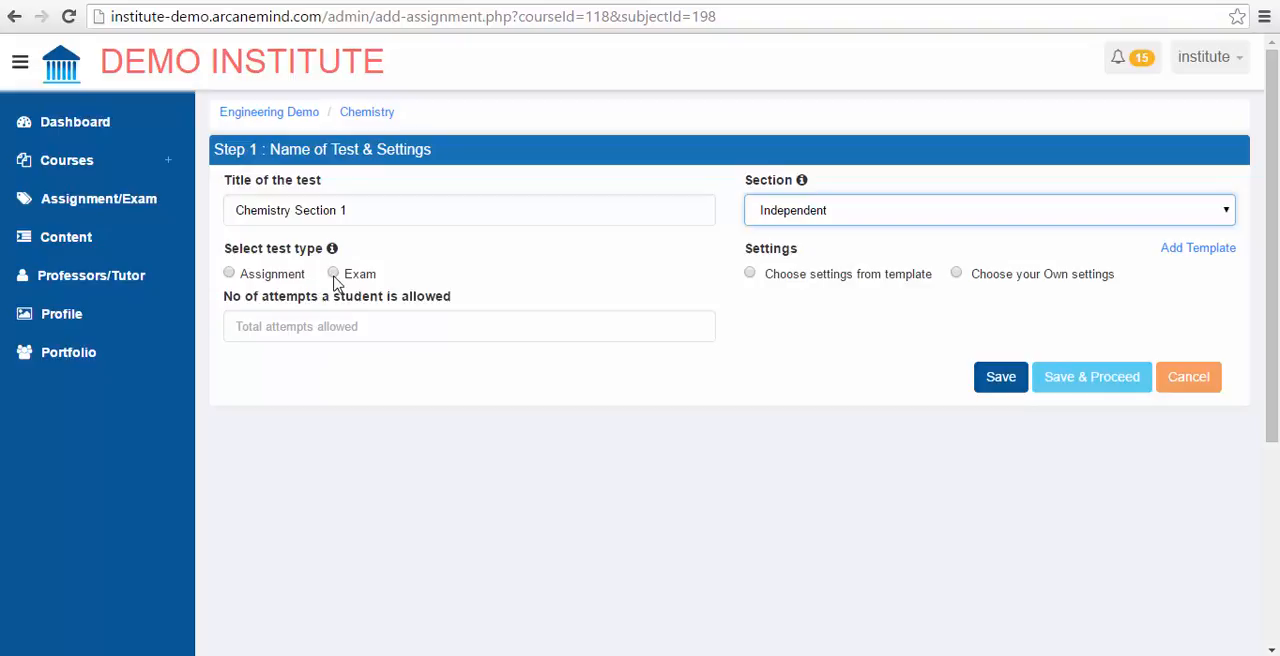
click(333, 274)
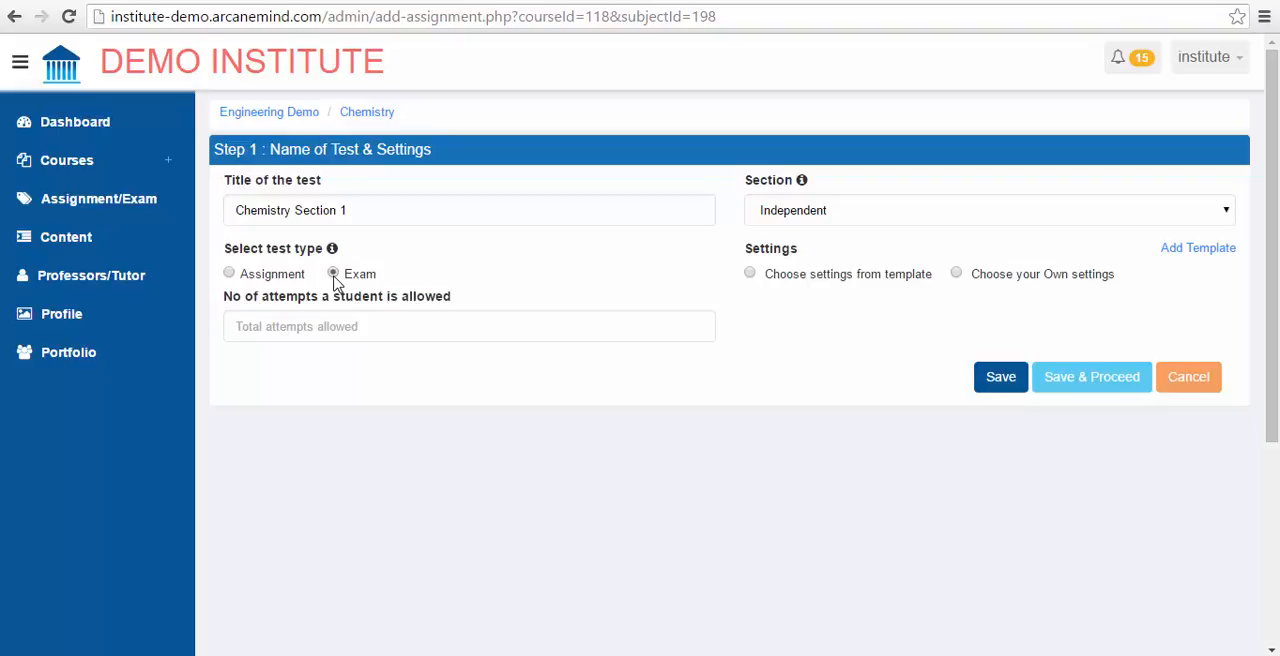
Step: Choose own settings instead of a template for the test and allow each student 1 attempt
click(750, 275)
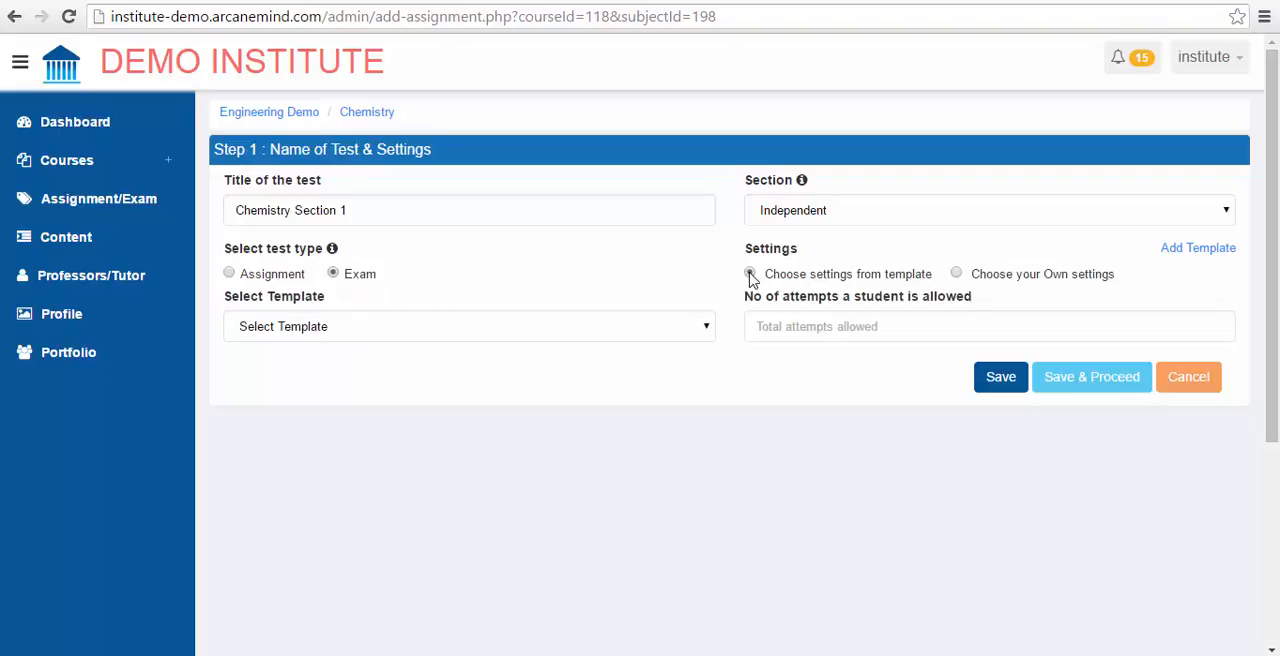
click(957, 275)
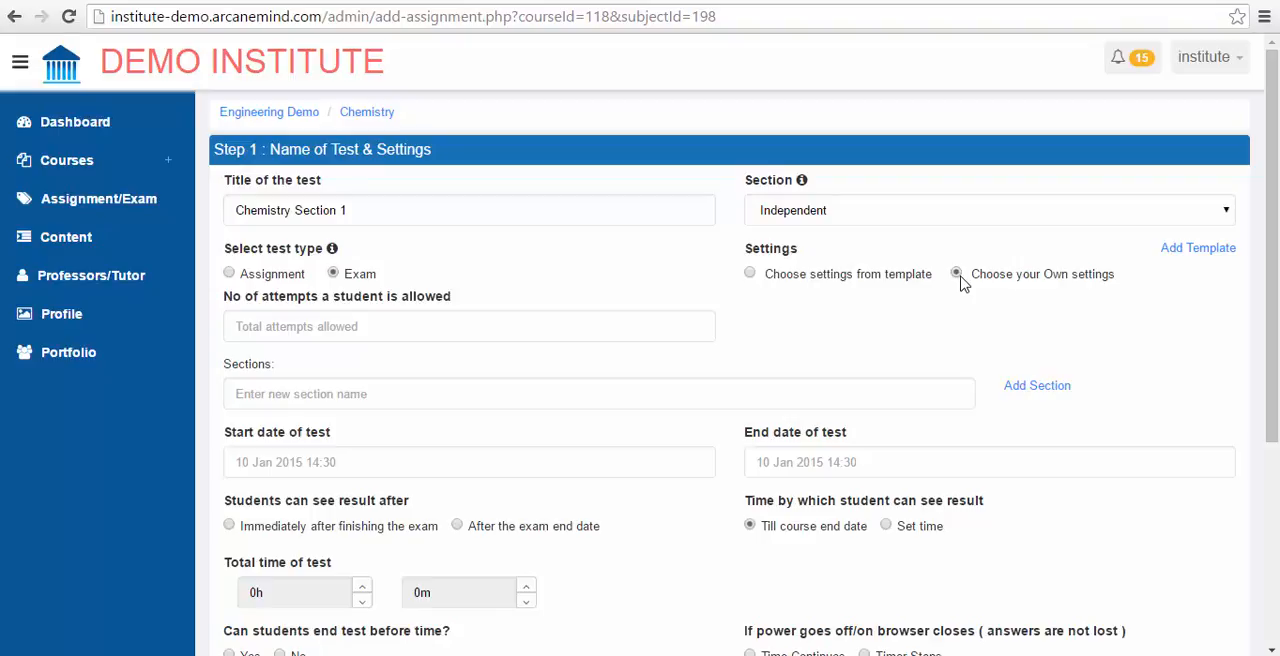
click(958, 276)
click(378, 394)
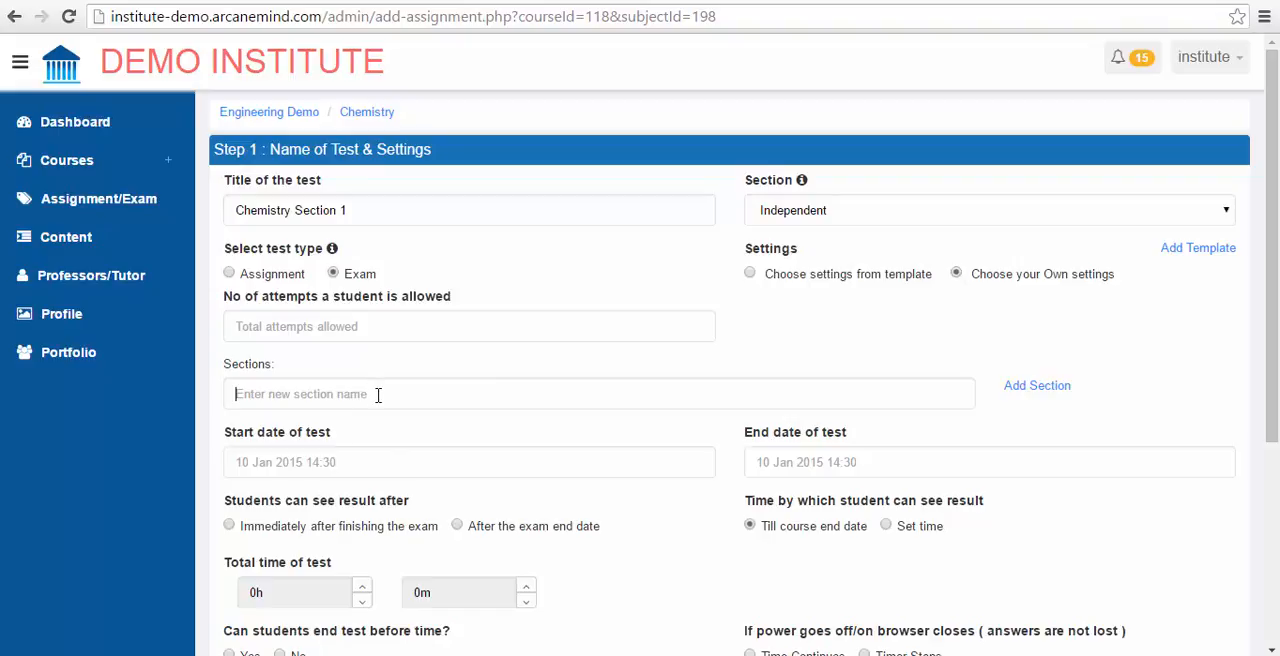
click(467, 322)
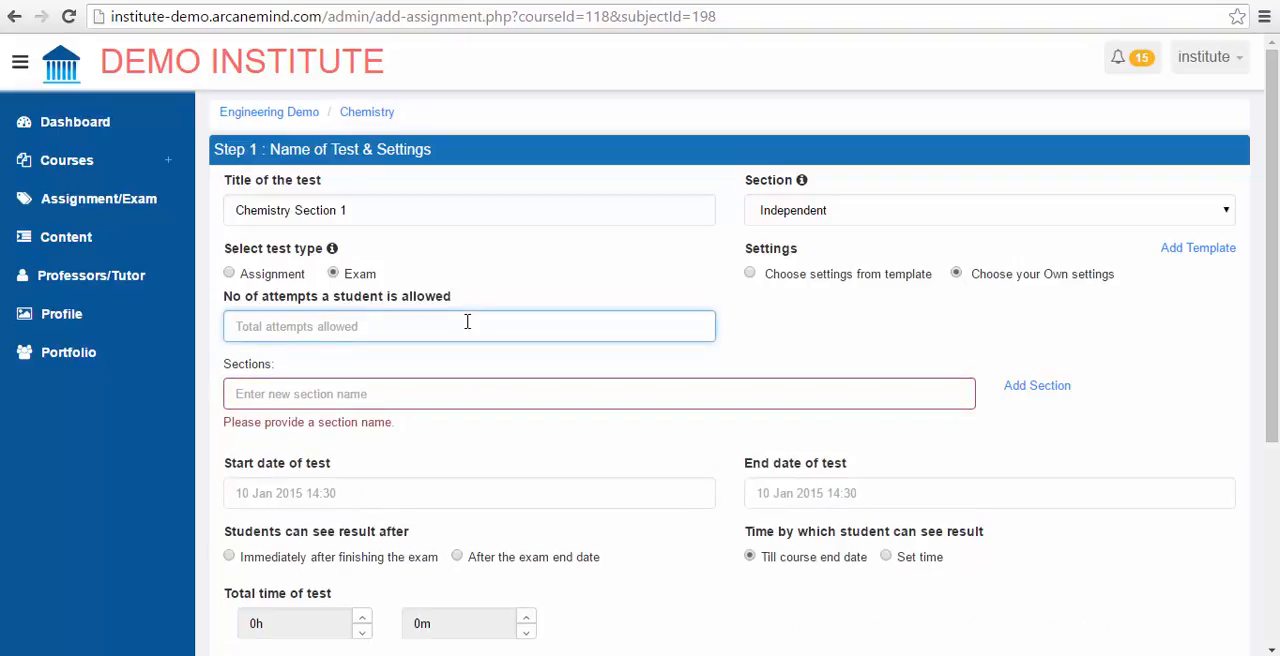
text(1)
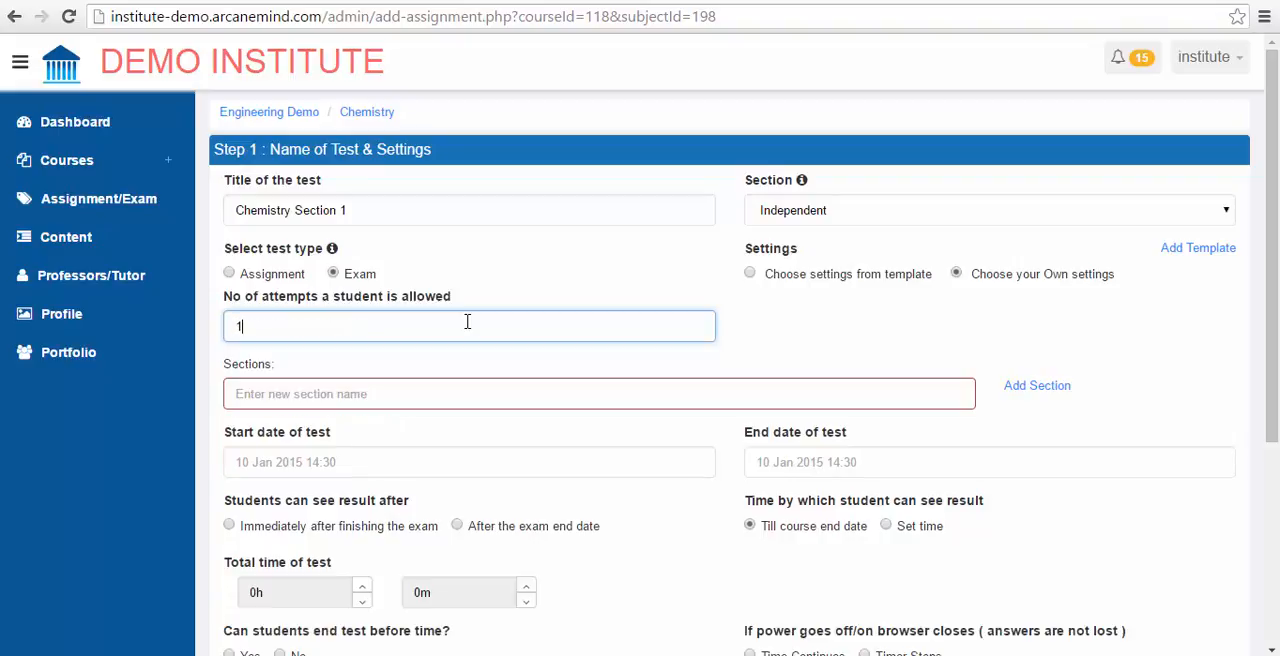
click(394, 403)
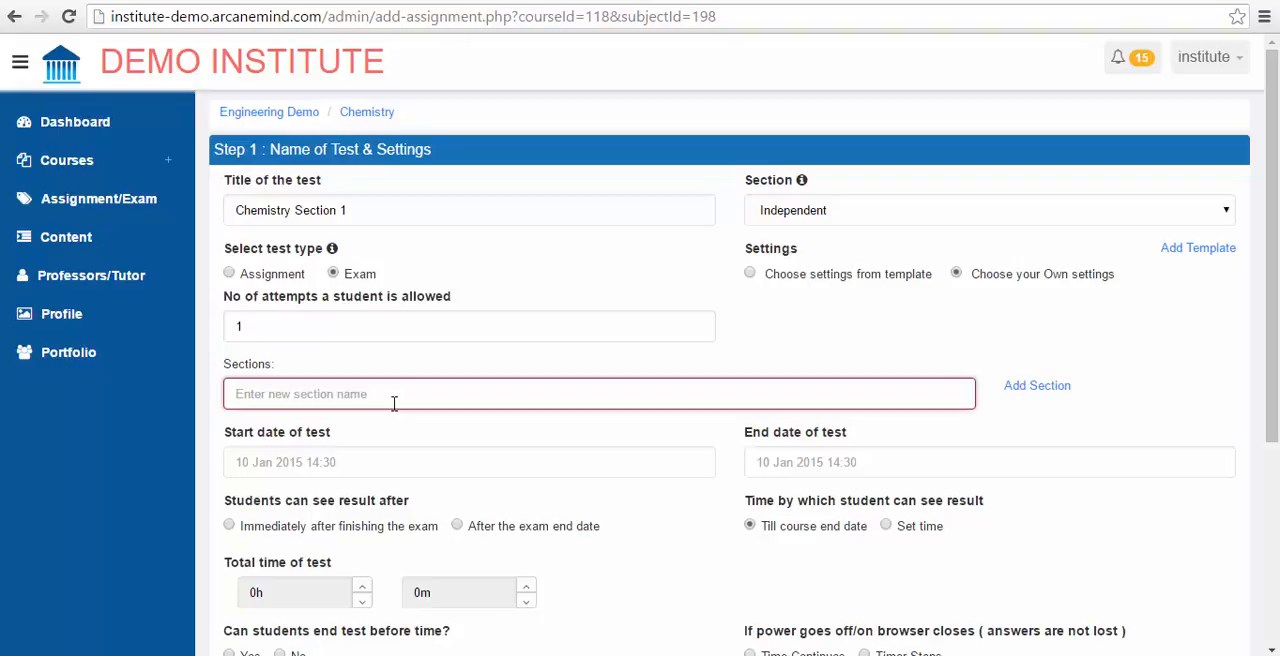
text(What )
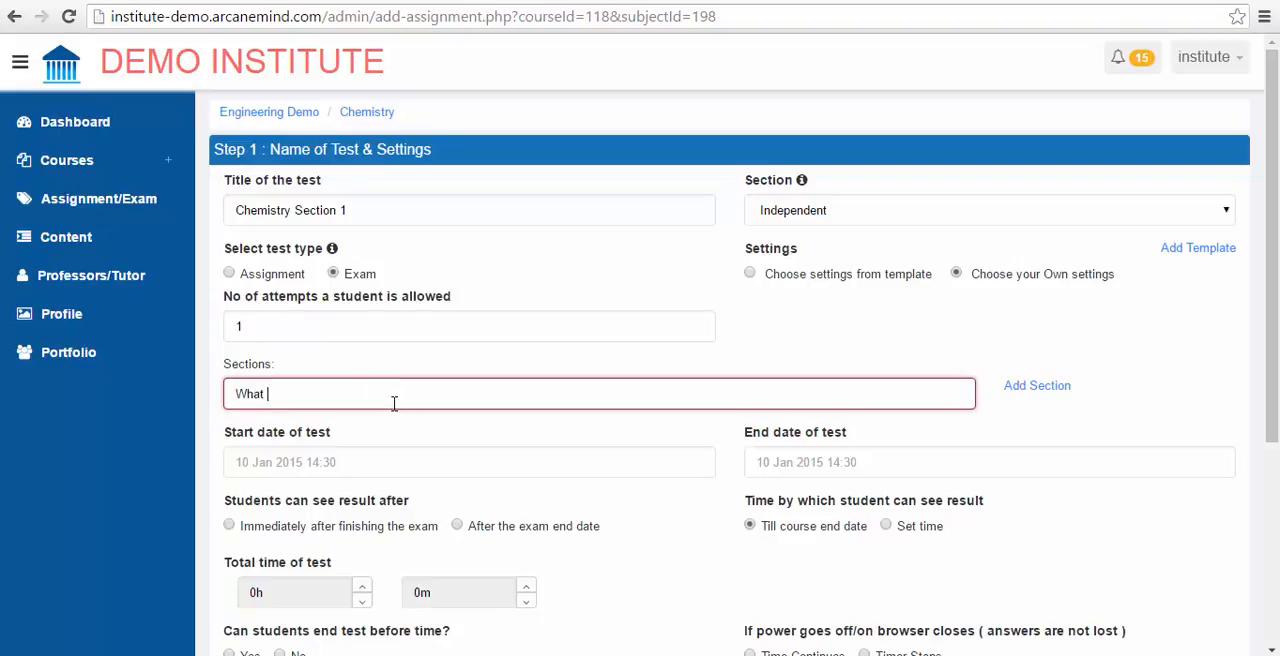
text(is an electron?)
scroll(587, 358, down, 5)
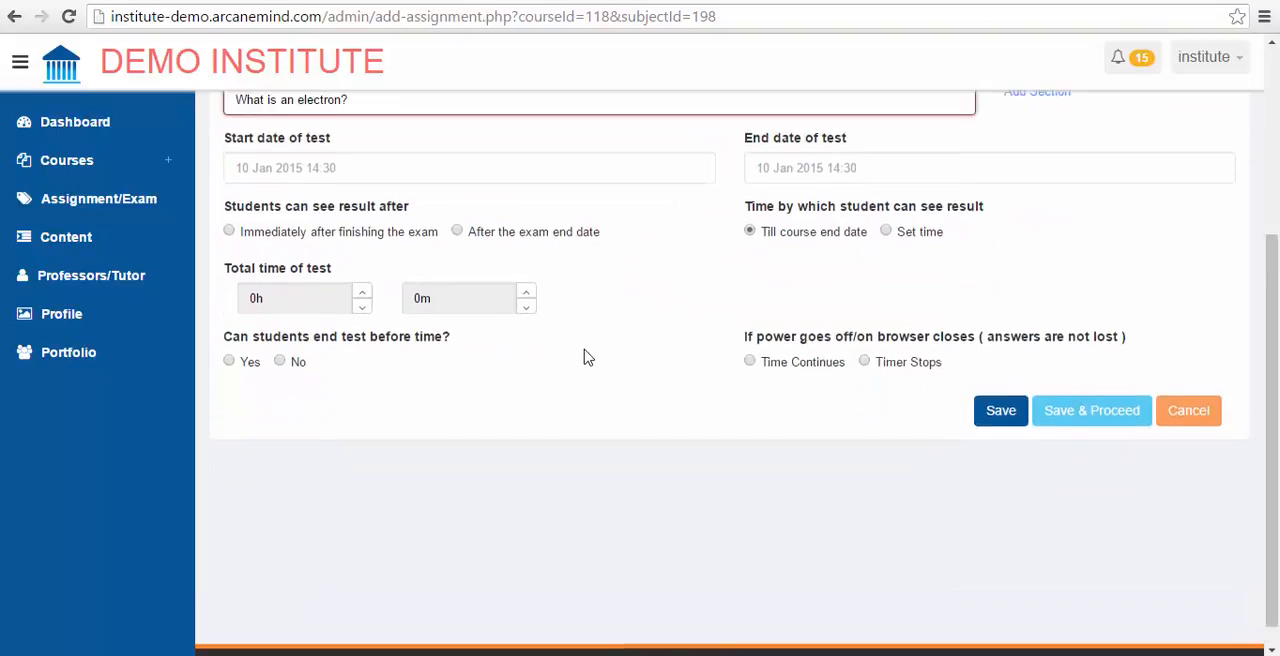
Step: Replace the new test section's name with "Section A"
scroll(587, 358, up, 4)
key(ctrl+a)
key(BackSpace)
text(Se)
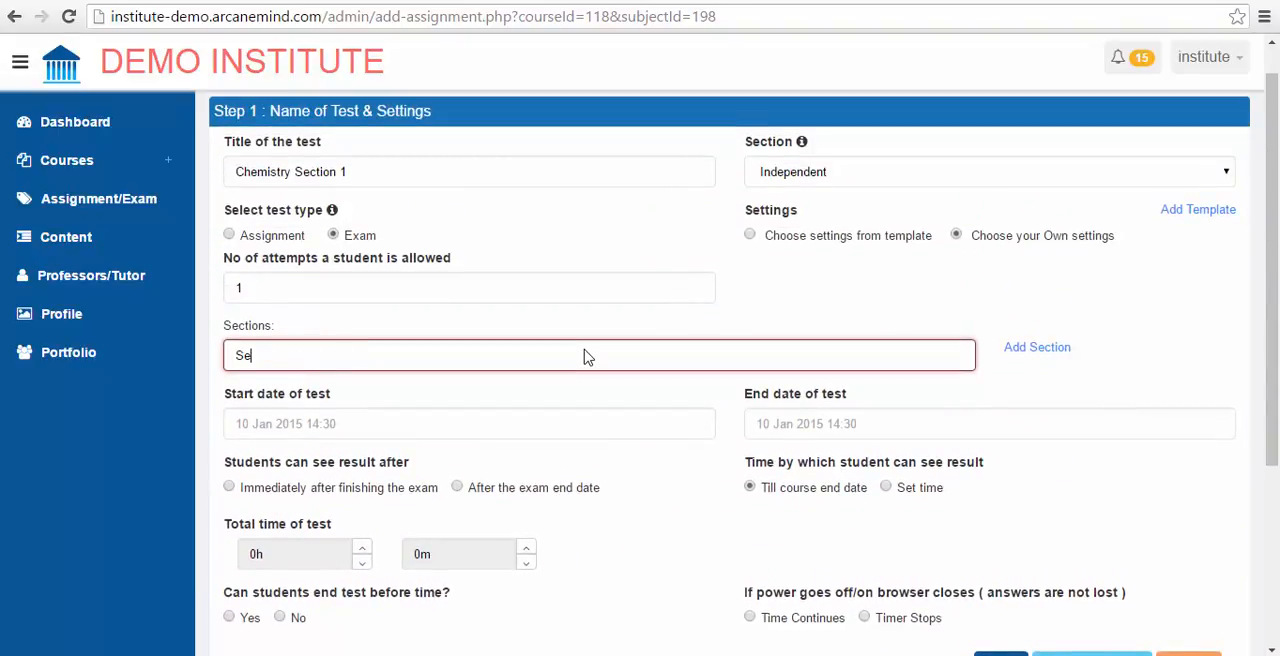
text(ction A)
Step: Set the start date of the test to 08 May 2016 12:00
scroll(586, 354, down, 3)
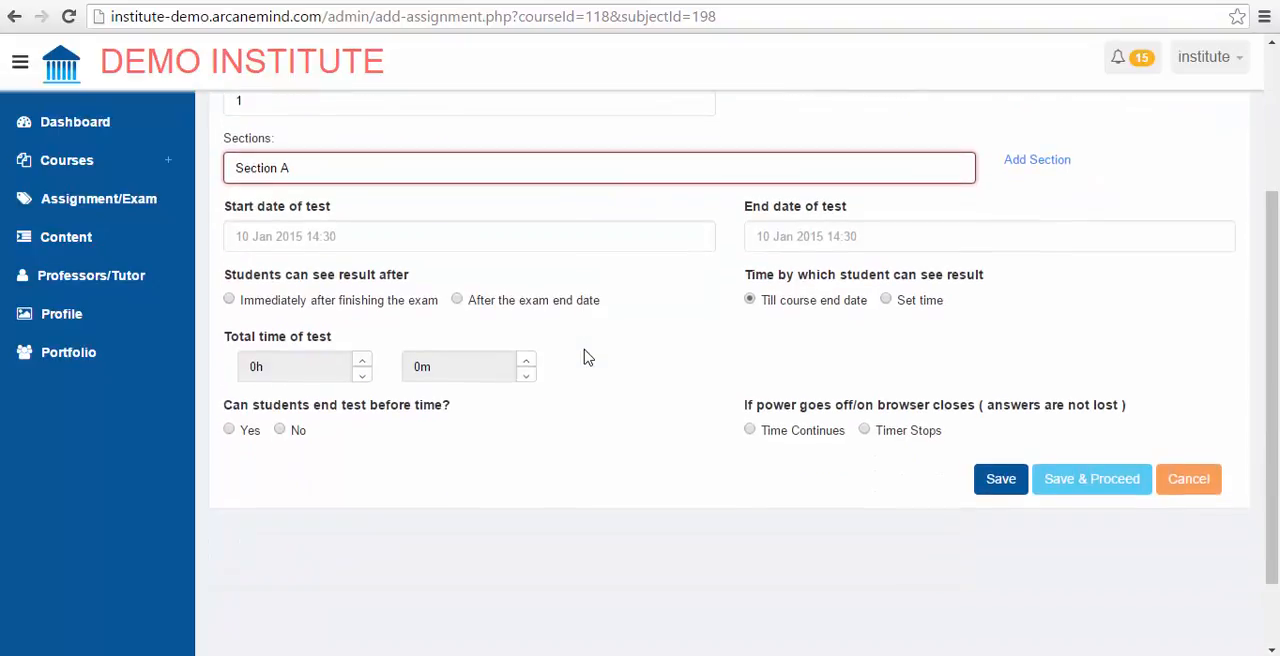
click(380, 238)
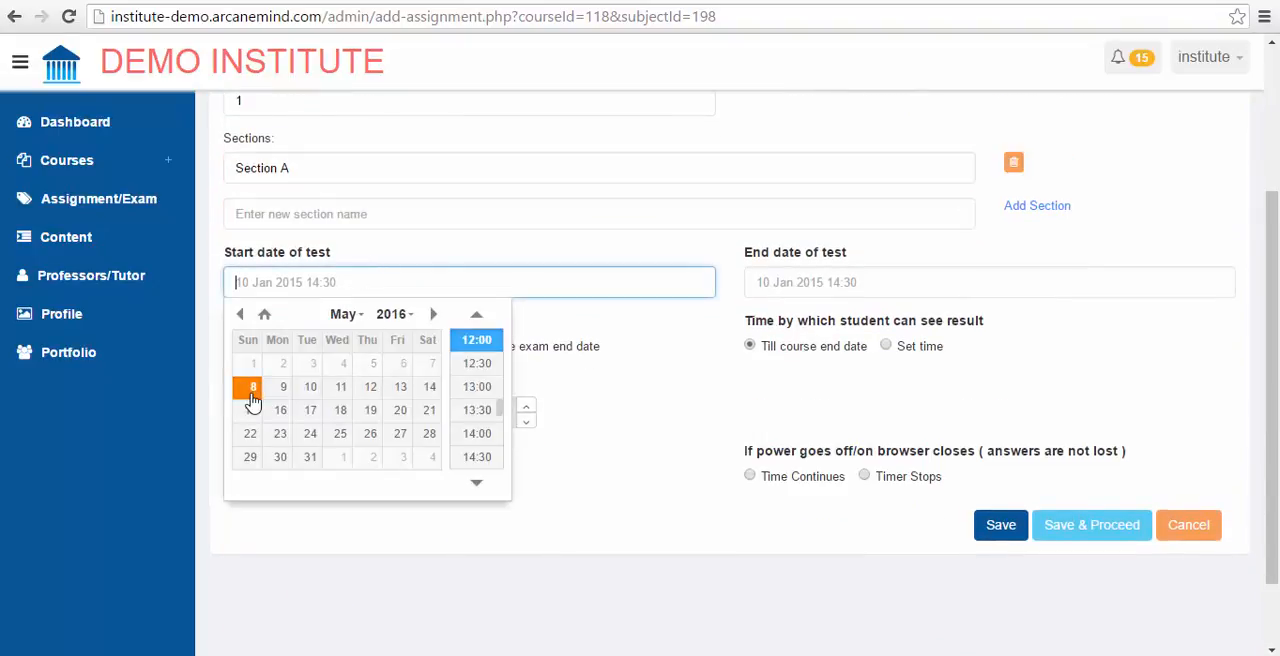
click(252, 395)
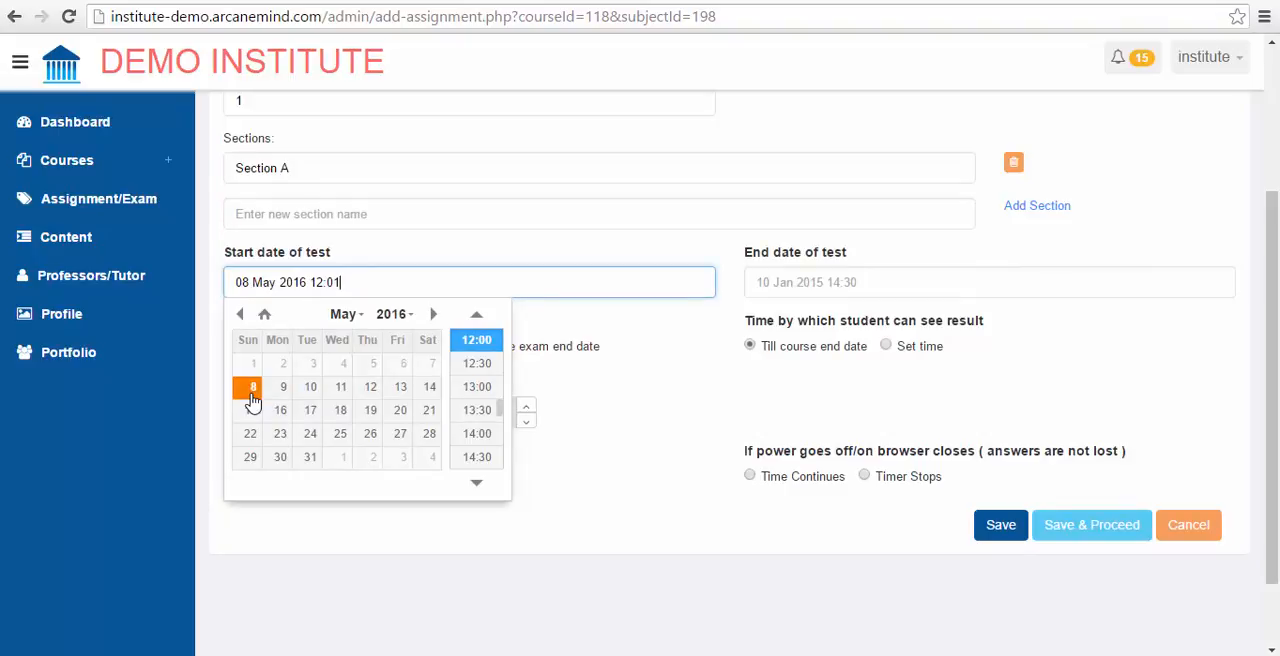
click(464, 344)
Step: Set the end date of the test to 08 Sep 2016 12:00
click(866, 284)
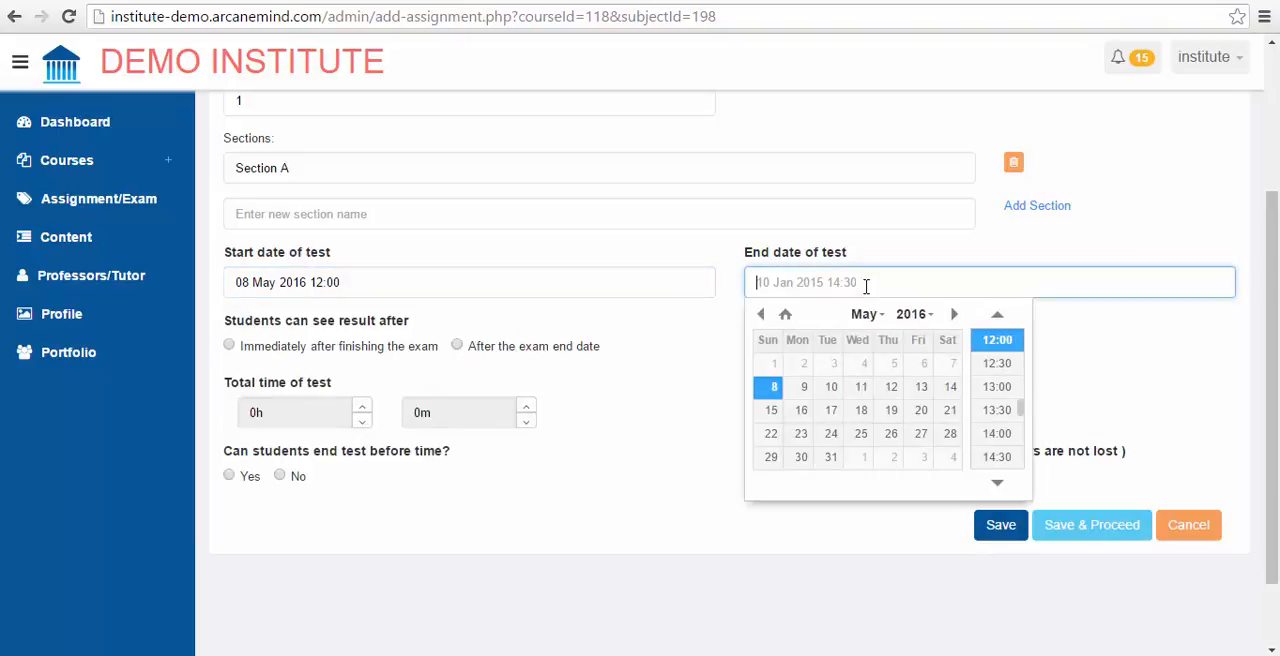
click(954, 314)
click(954, 314)
click(954, 314)
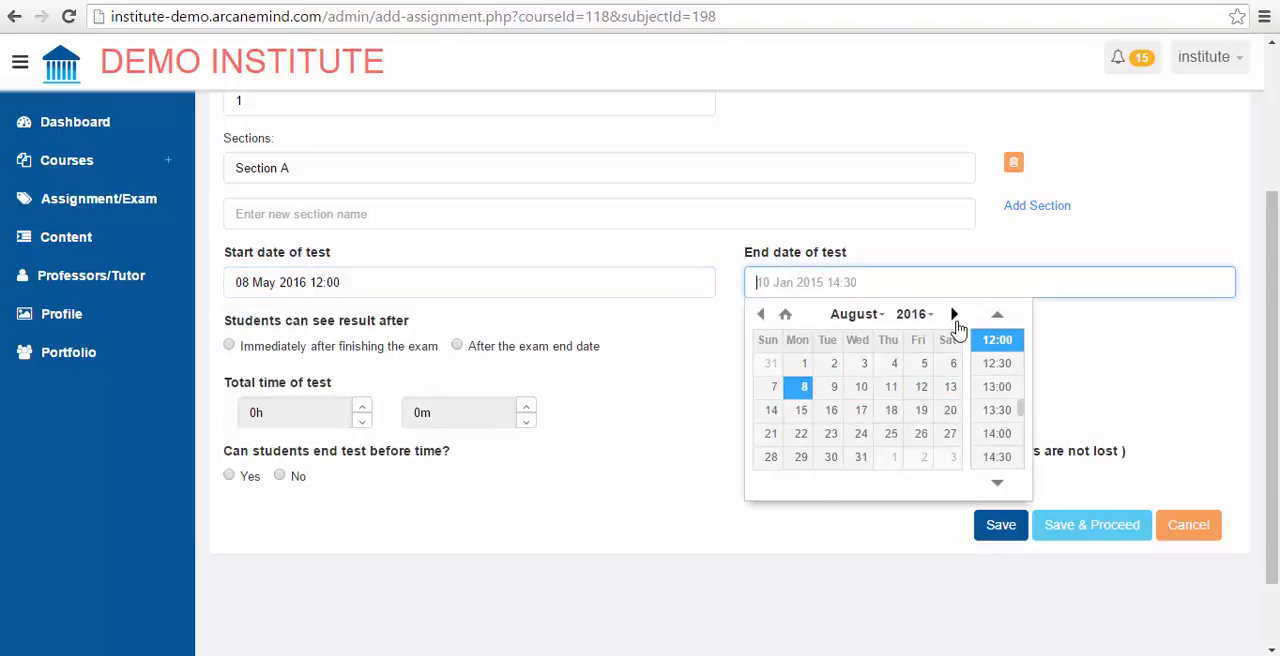
click(954, 314)
click(895, 390)
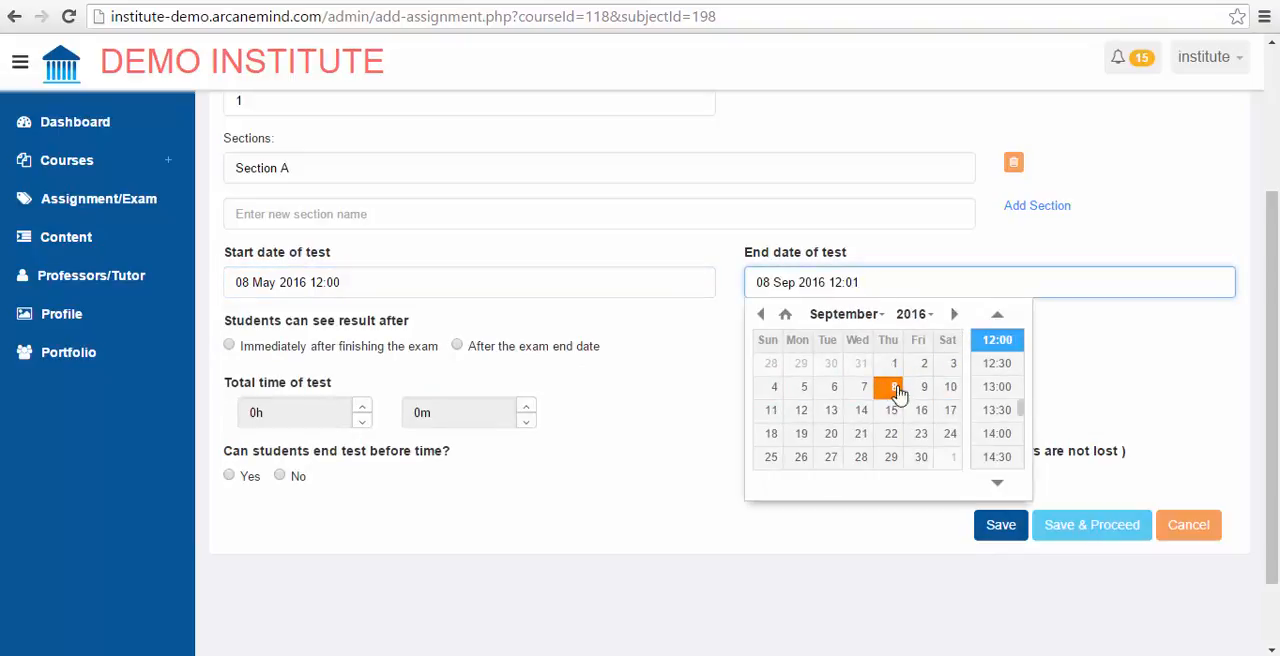
click(997, 342)
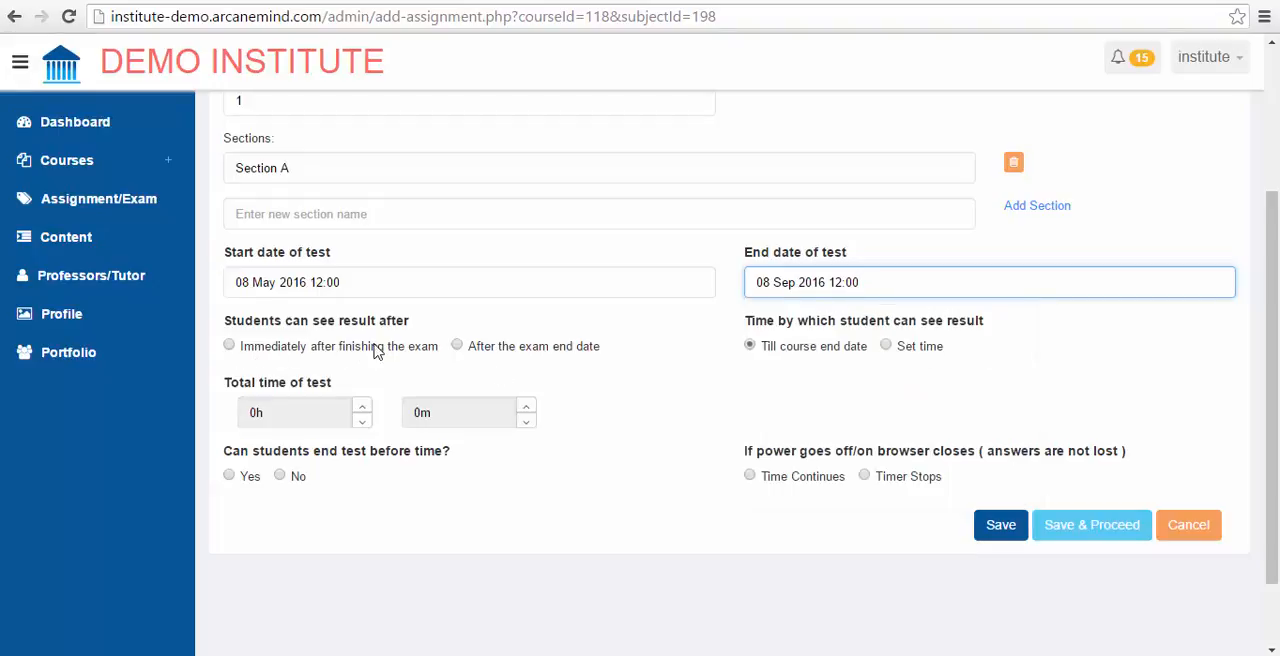
Step: Let students see results after the exam end date, with a set time as the viewing limit
click(229, 346)
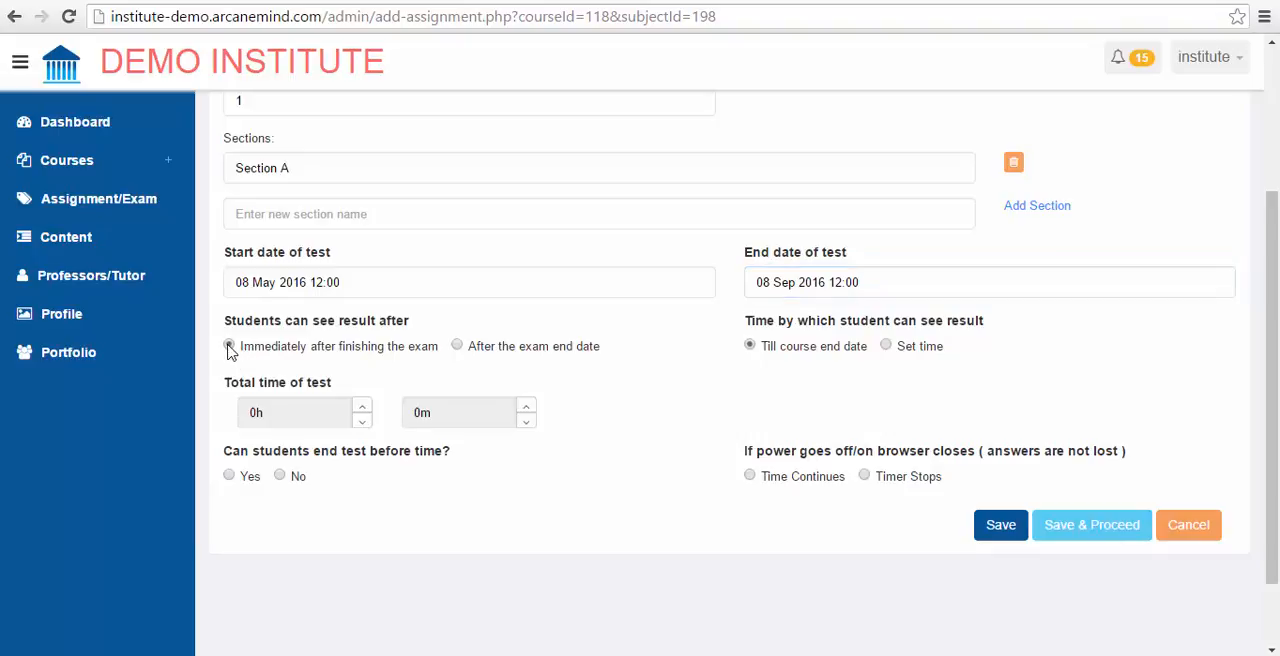
click(490, 348)
click(886, 348)
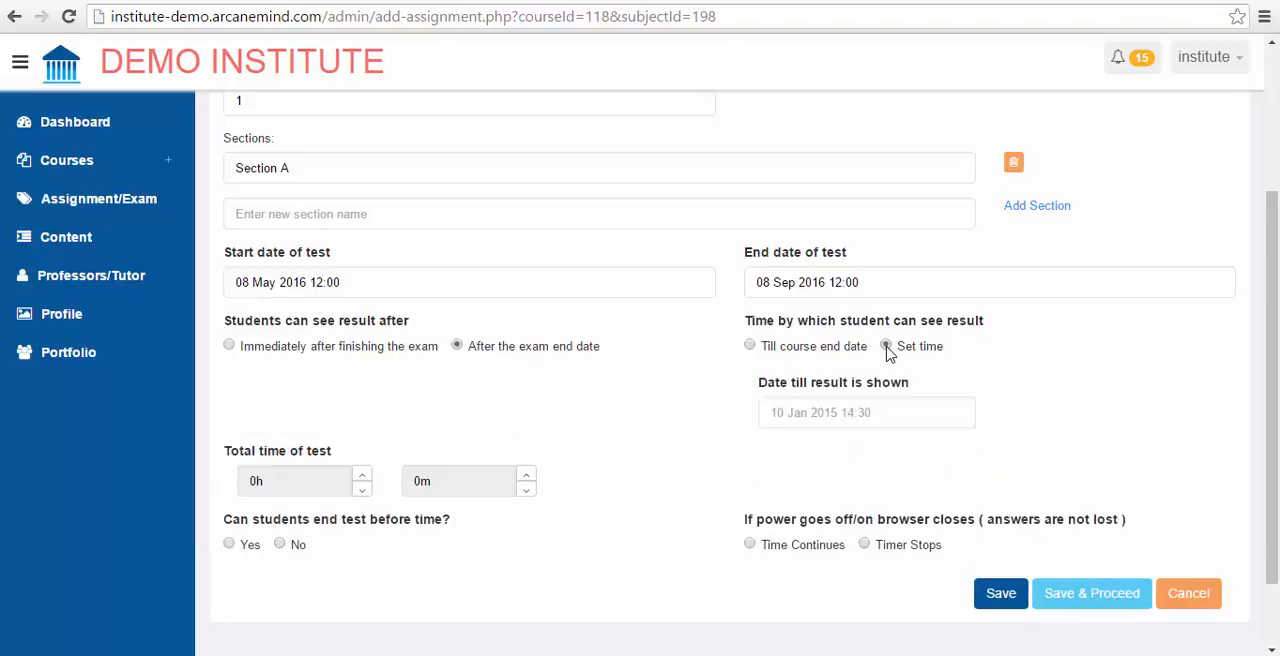
Step: Set the date till which the result is shown to 22 Sep 2016 12:00
click(810, 414)
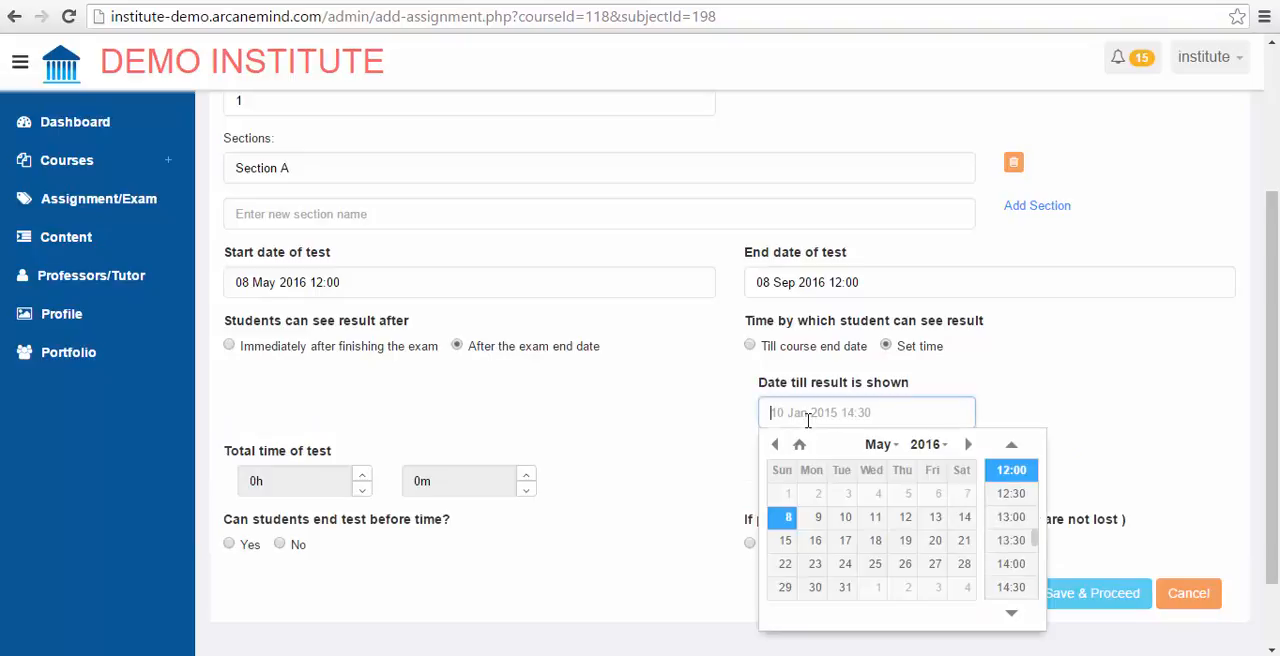
click(967, 444)
click(967, 444)
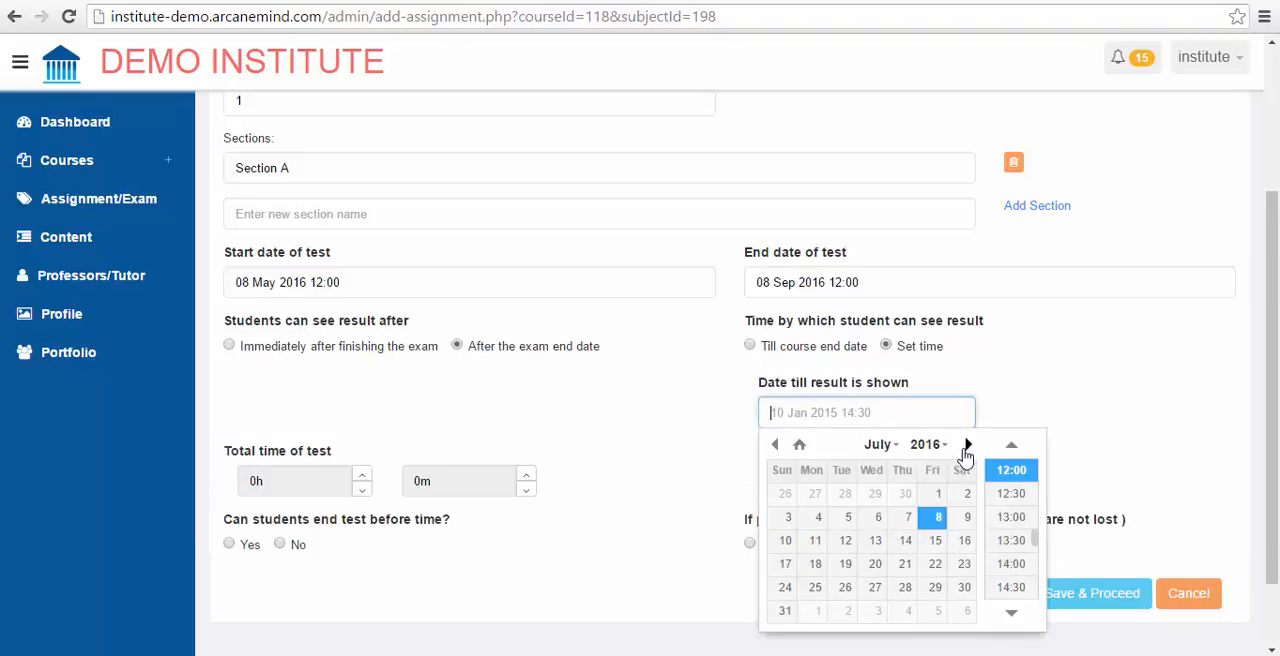
click(937, 519)
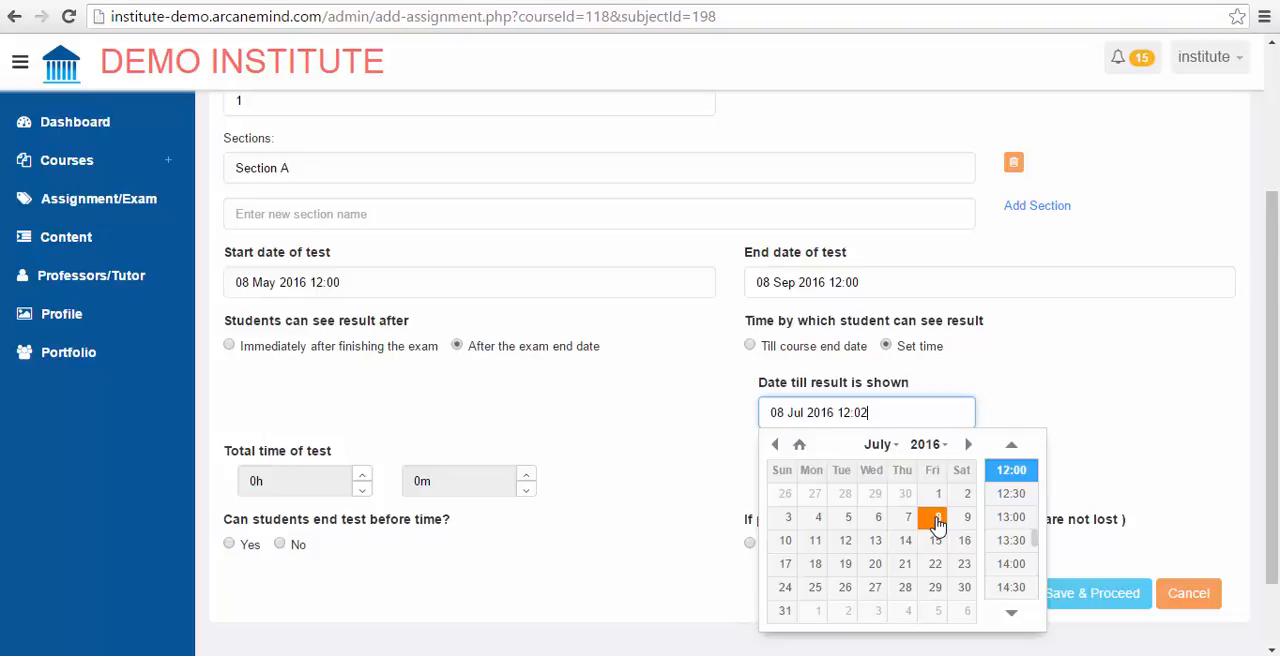
click(967, 444)
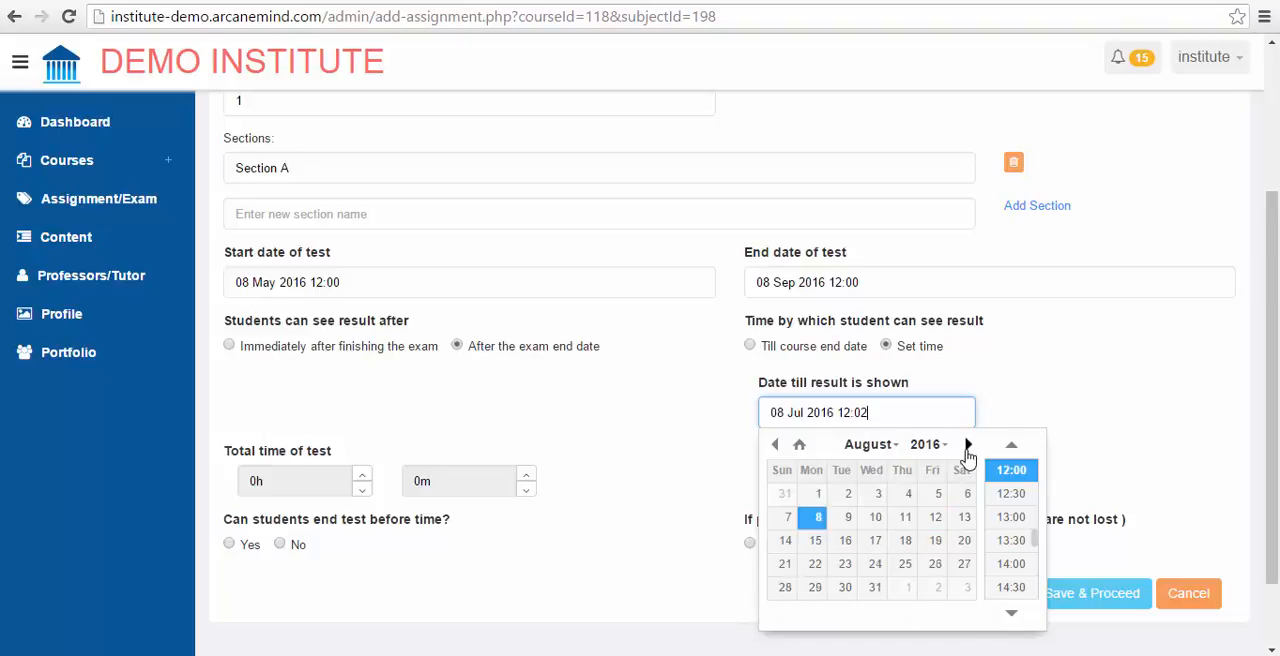
click(967, 444)
click(905, 564)
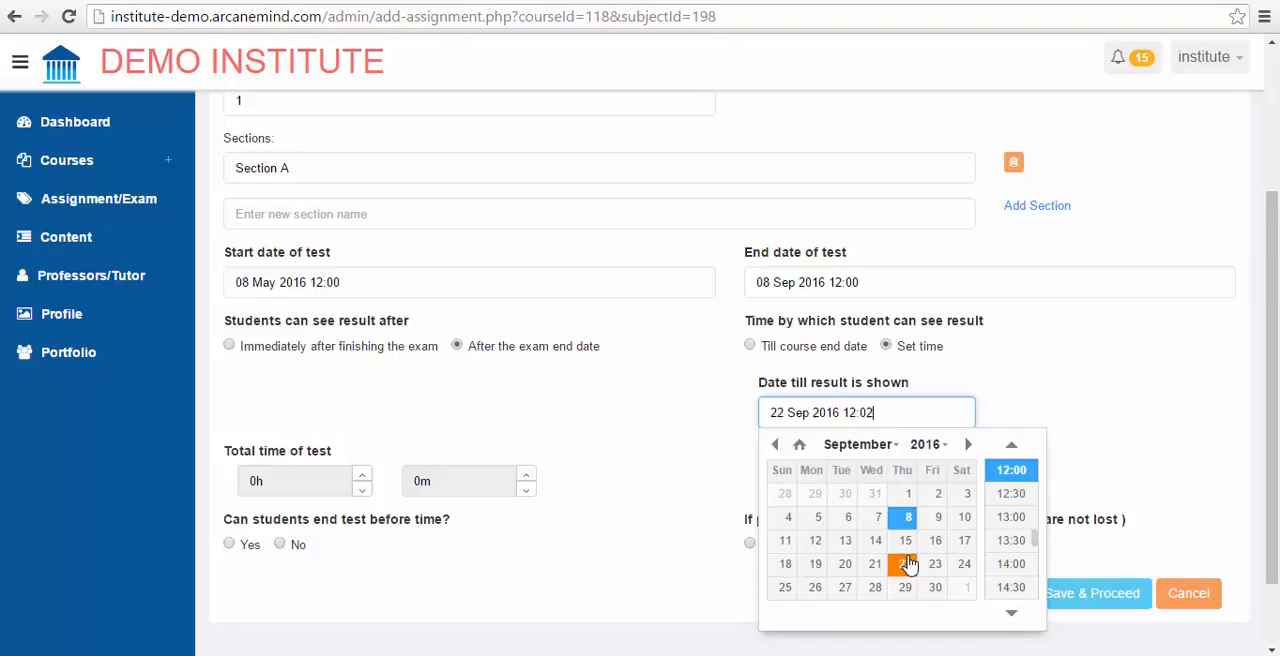
click(1012, 474)
key(super+c)
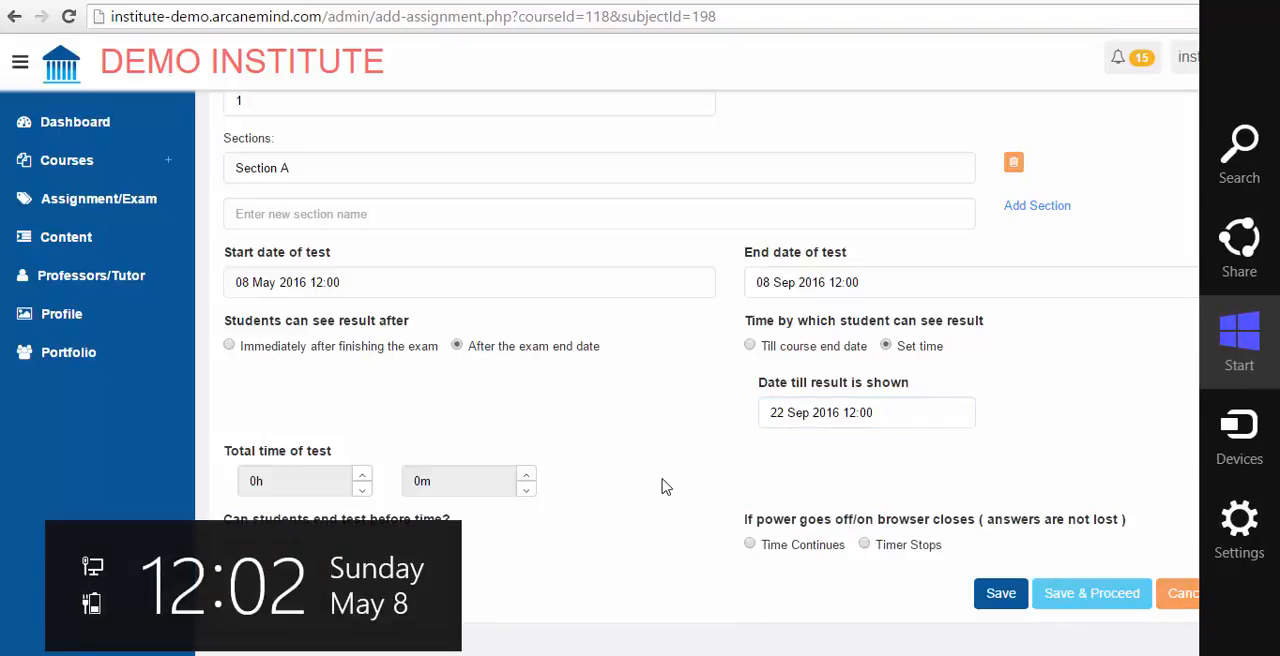
key(Escape)
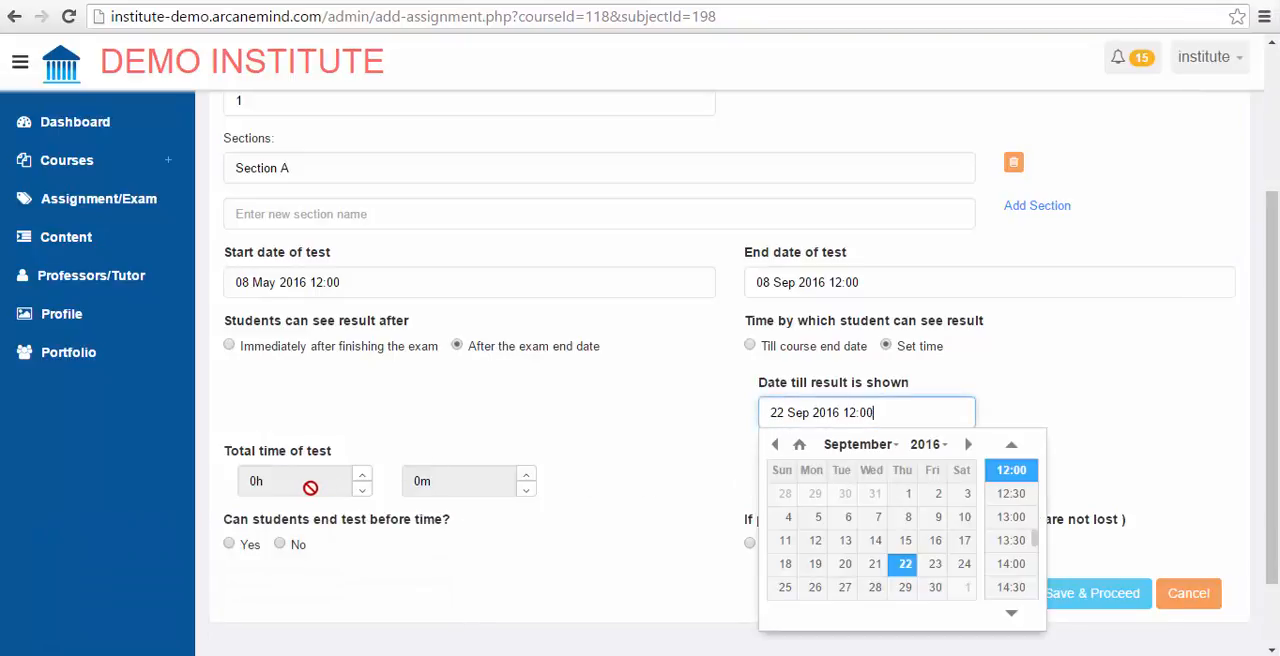
Step: Set the total time of the test to 1 hour 30 minutes
click(362, 489)
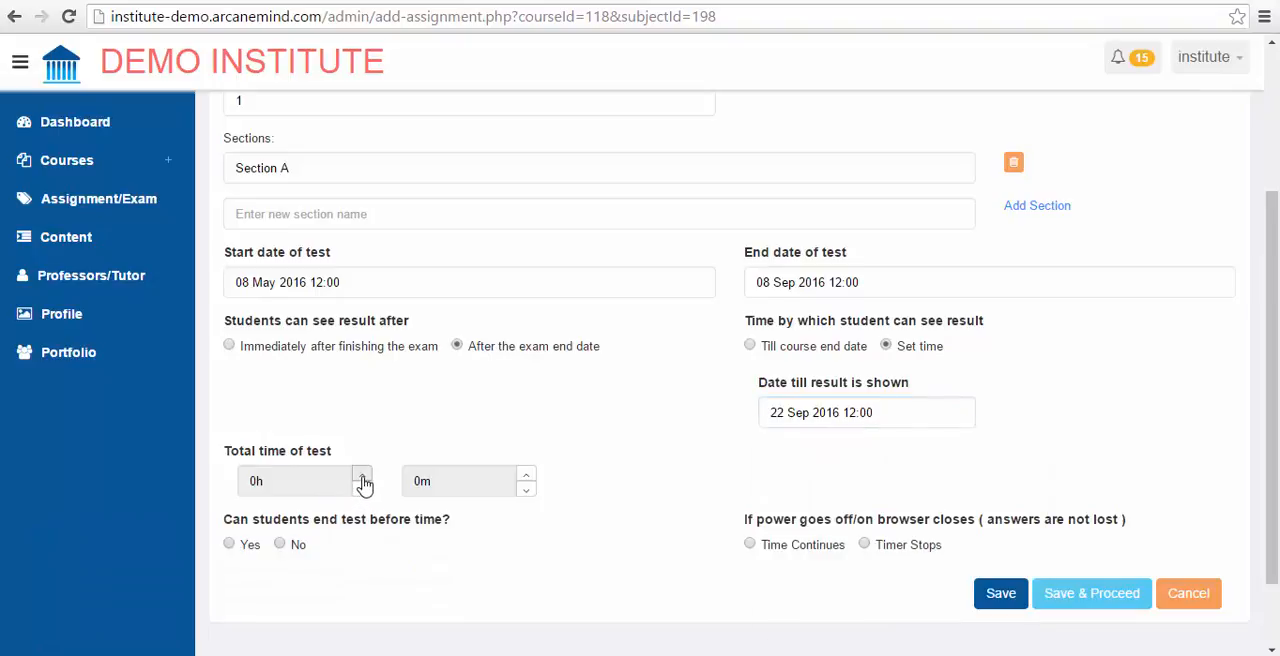
click(363, 476)
click(525, 476)
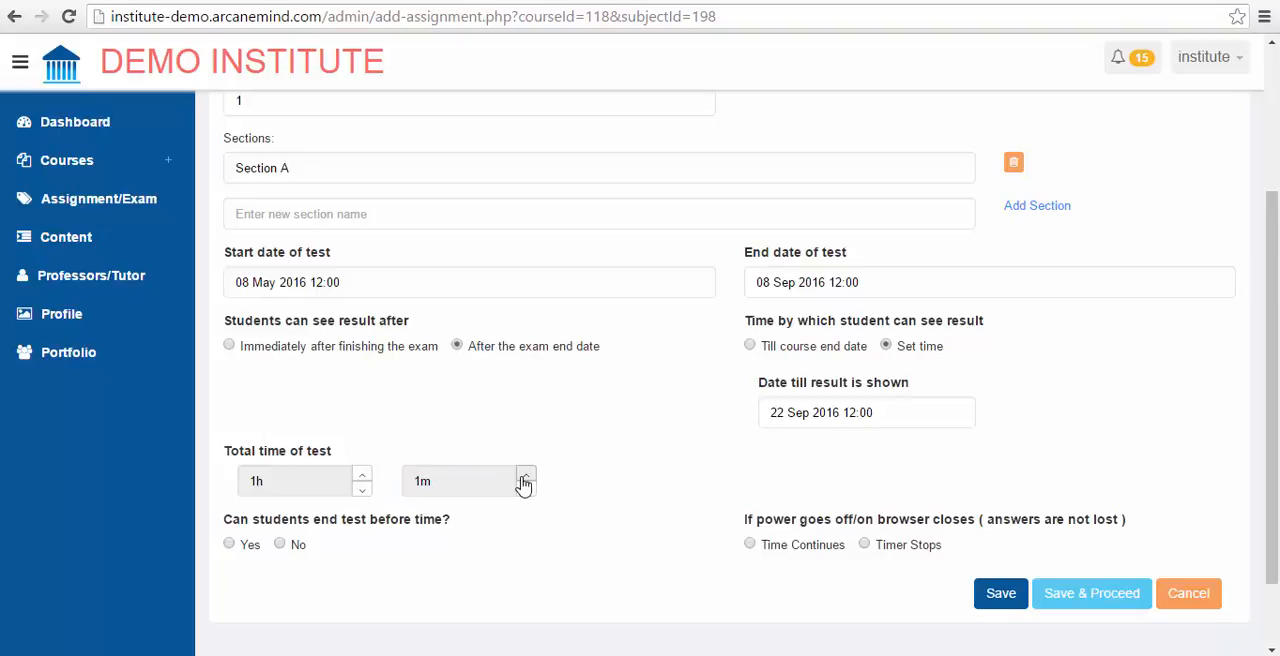
click(525, 476)
click(525, 476)
click(525, 476)
click(525, 476)
click(525, 476)
click(525, 476)
click(525, 476)
click(525, 476)
click(525, 476)
click(525, 476)
click(525, 476)
click(525, 476)
double_click(524, 477)
double_click(524, 477)
double_click(524, 477)
double_click(524, 477)
double_click(524, 477)
click(524, 477)
click(524, 477)
click(525, 490)
Step: Disallow ending the test early, make the timer stop on power loss or browser close, and save and proceed
click(283, 546)
click(1070, 605)
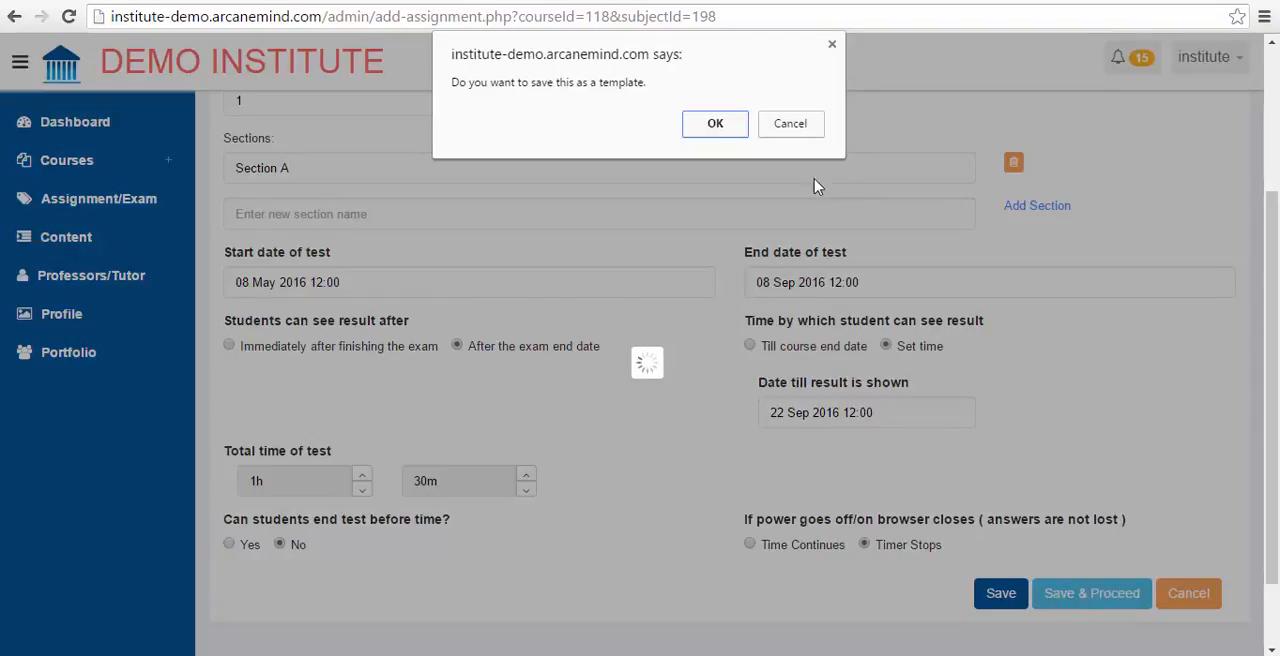
Step: Save the exam settings as a template named "Chemistry"
click(714, 132)
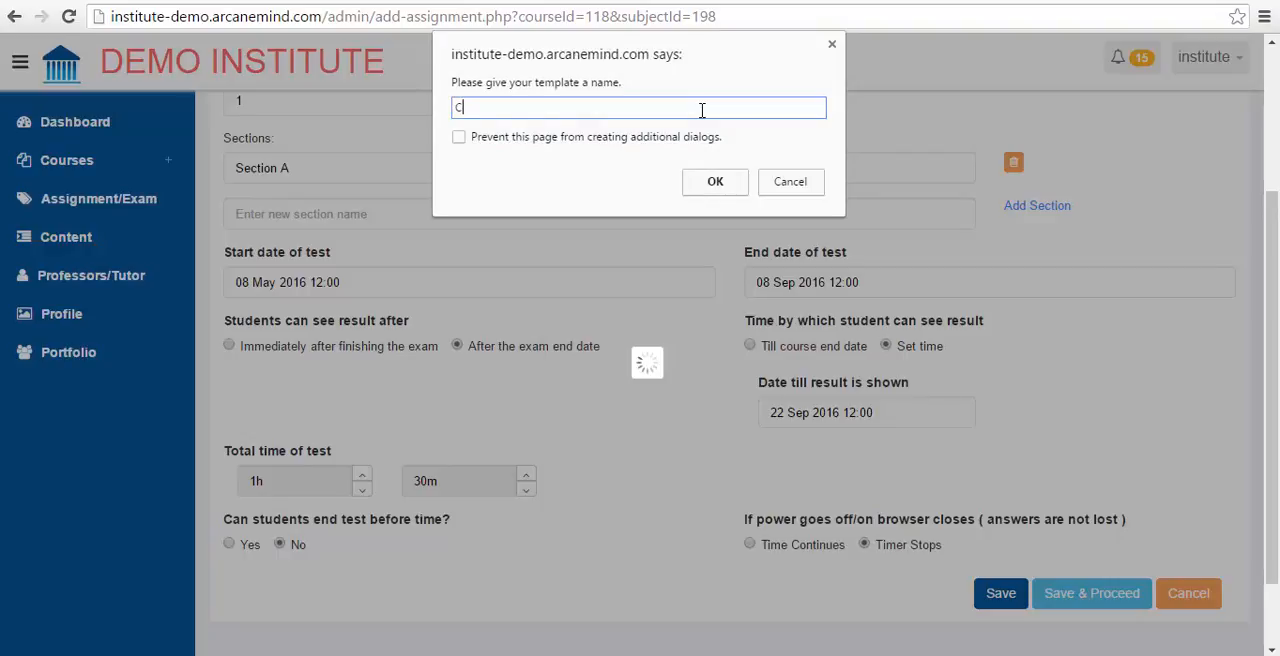
text(hemistry)
click(716, 188)
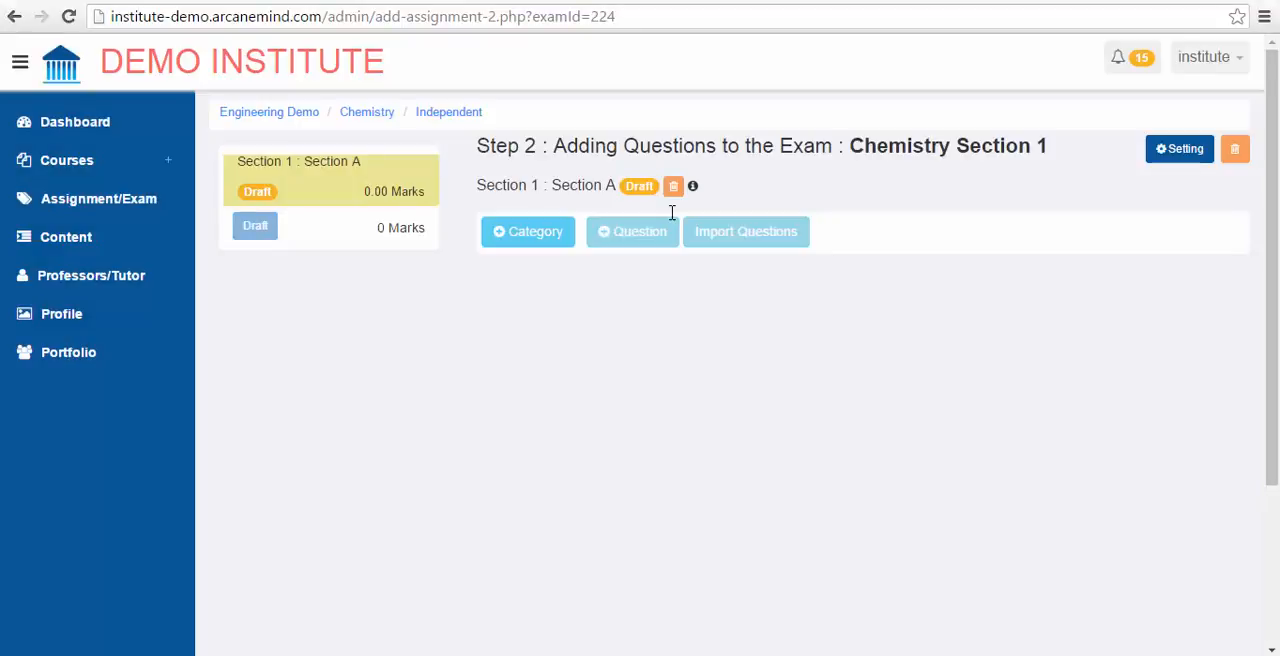
Step: Add a Multiple Choice Question category to Section A with 10 questions, 1 mark per correct answer and 0 per wrong answer
click(546, 244)
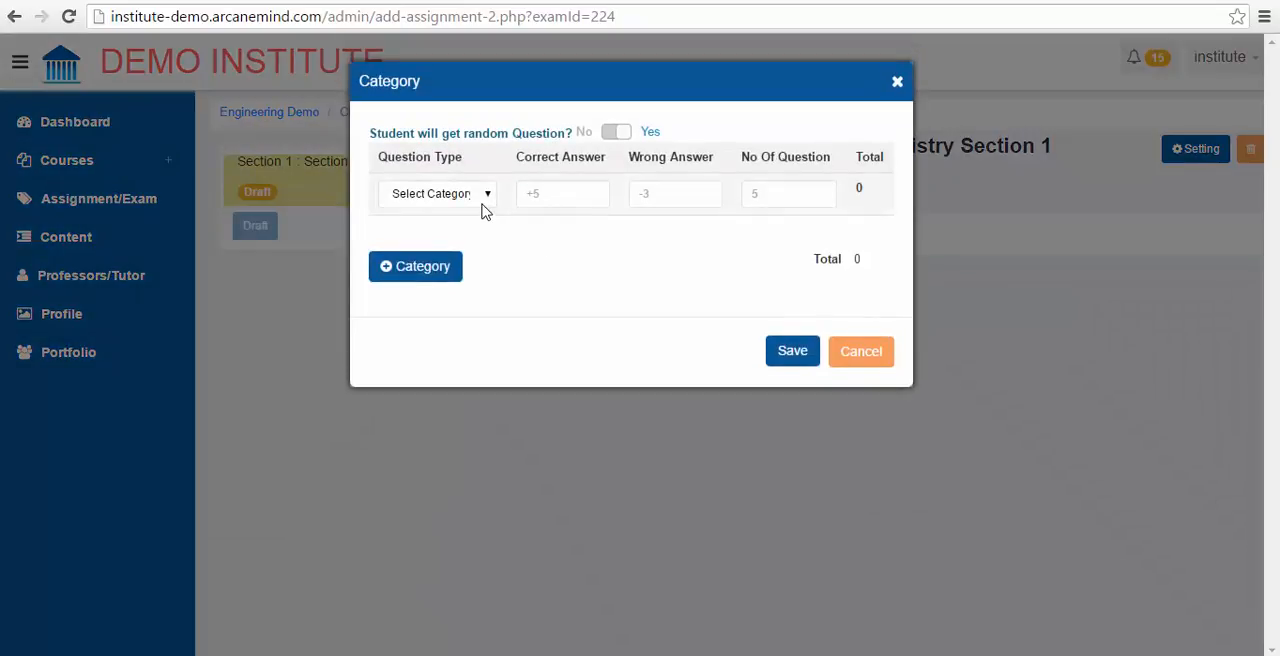
click(485, 208)
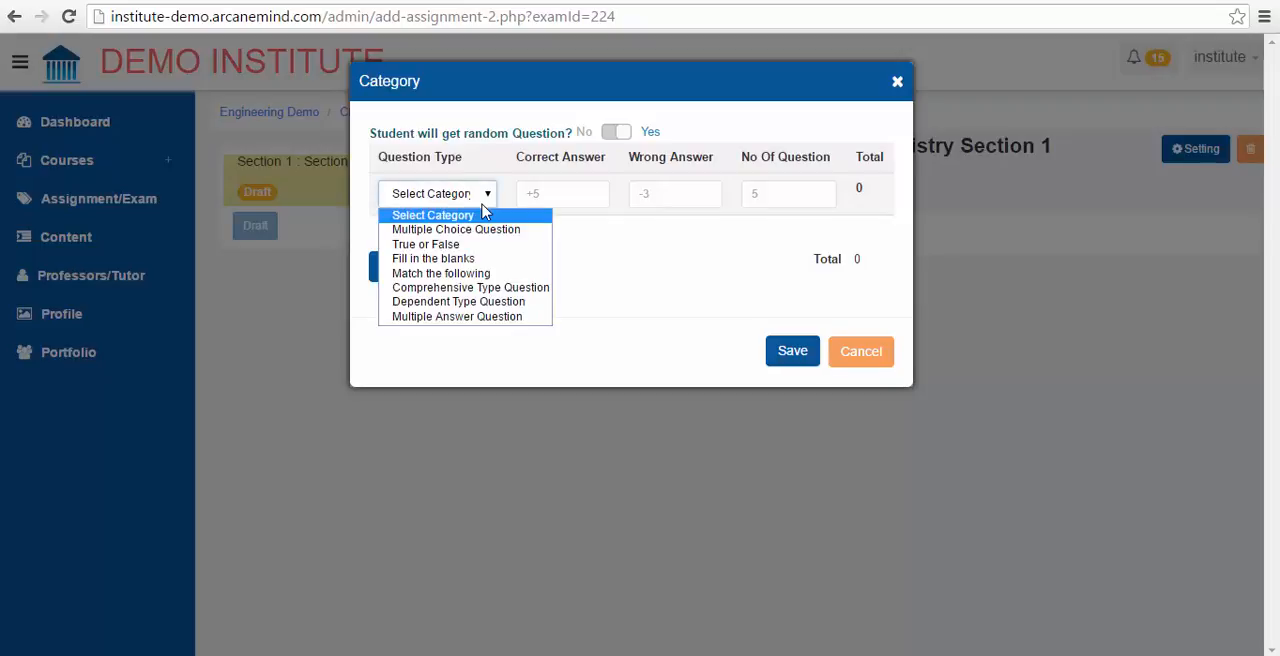
click(541, 230)
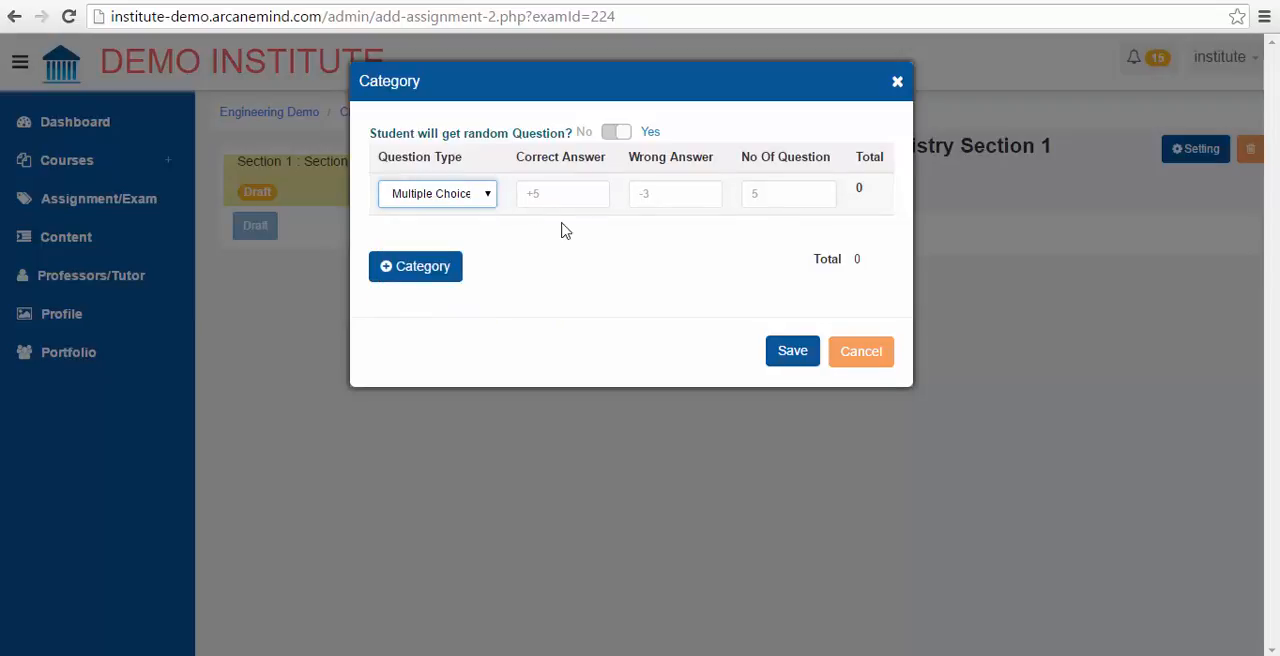
click(785, 197)
text(10)
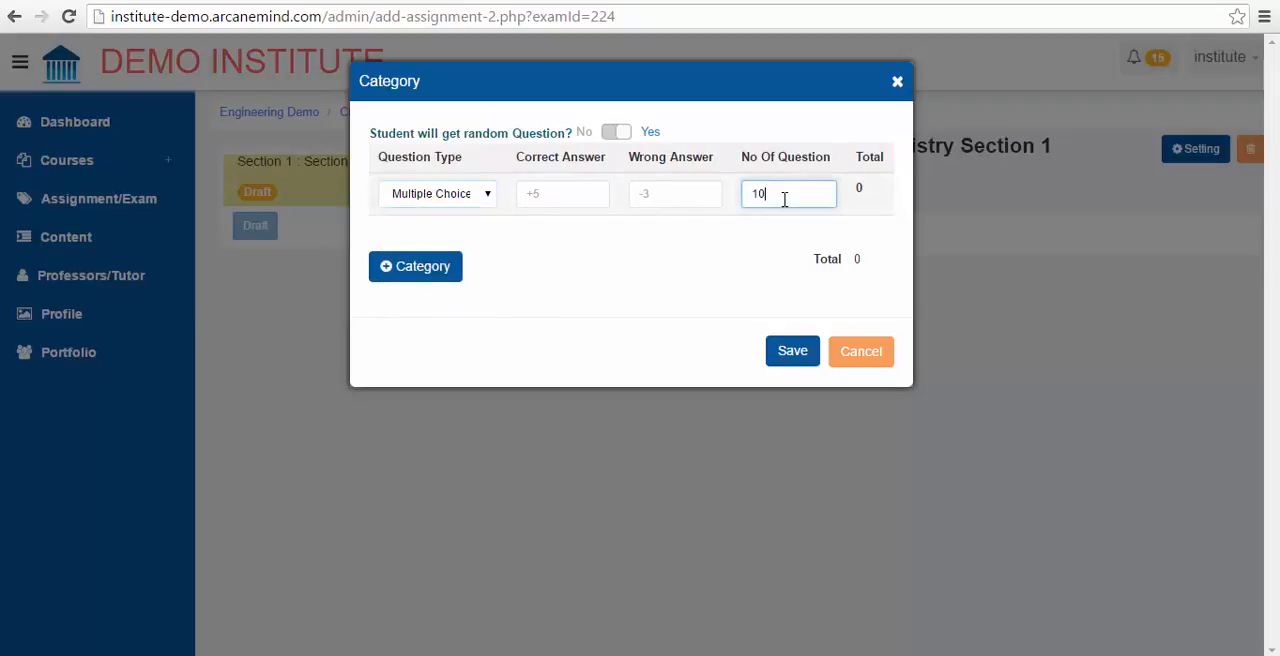
click(602, 195)
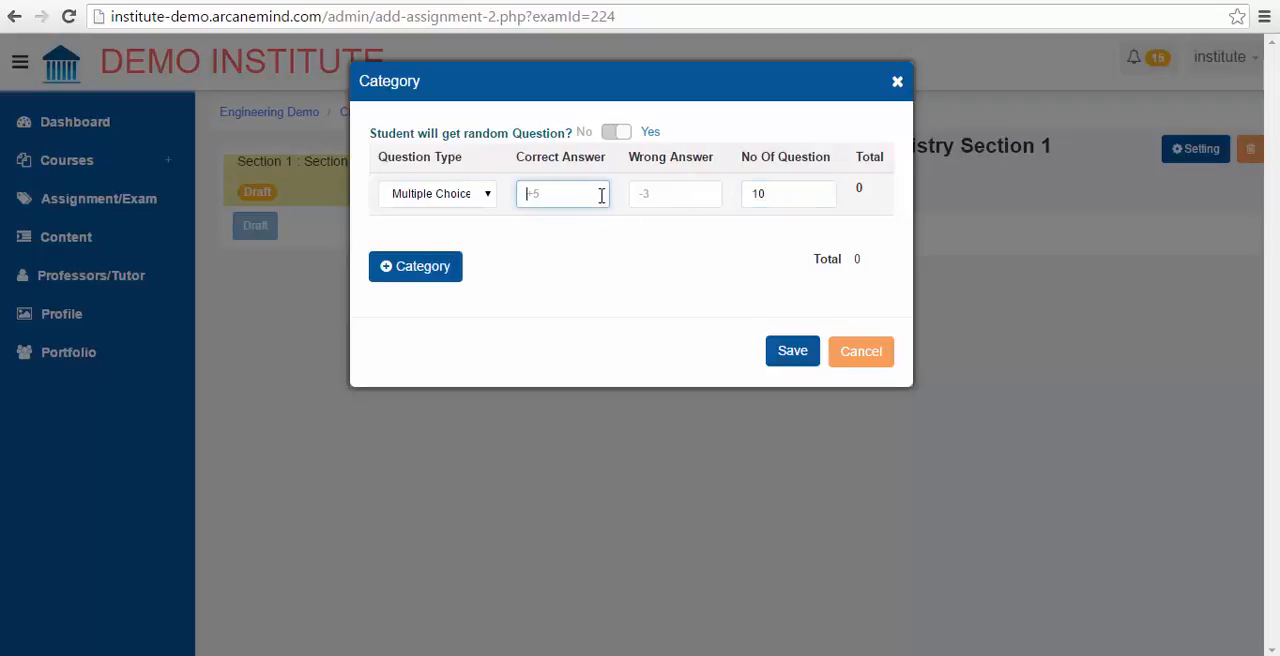
text(1)
click(656, 194)
text(0)
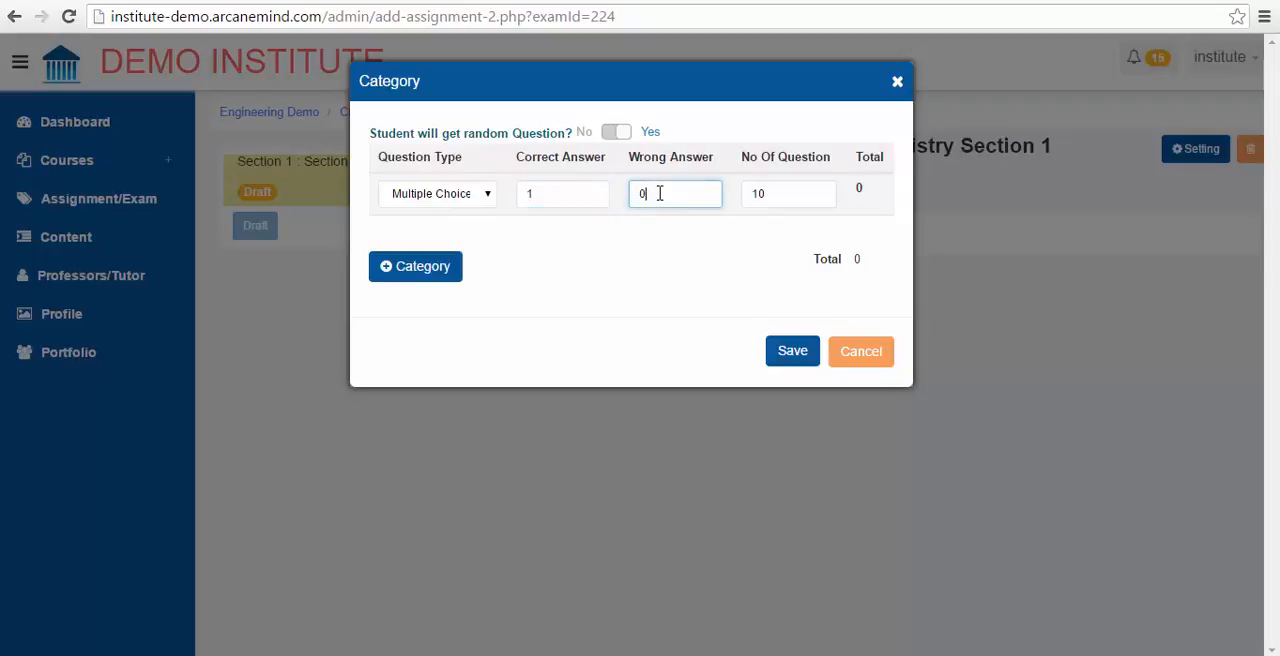
click(788, 351)
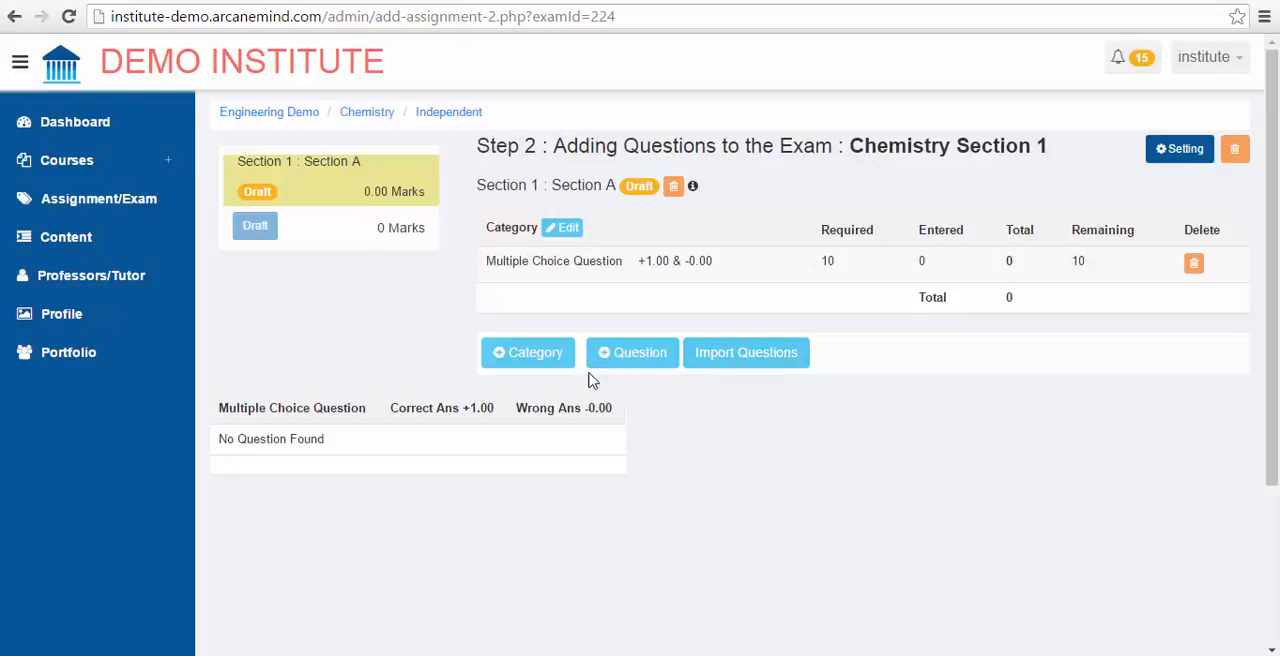
Step: Start a new question in the Multiple Choice Question category with the text "What type of charge does an electron have?"
click(615, 358)
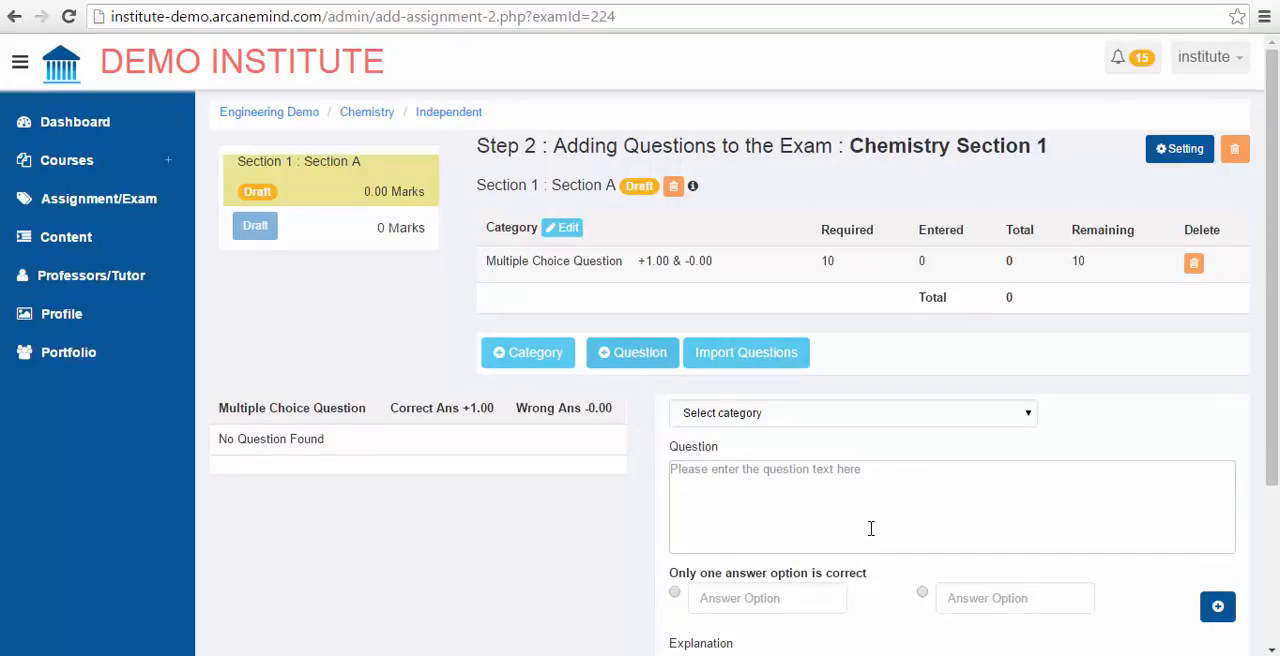
click(965, 416)
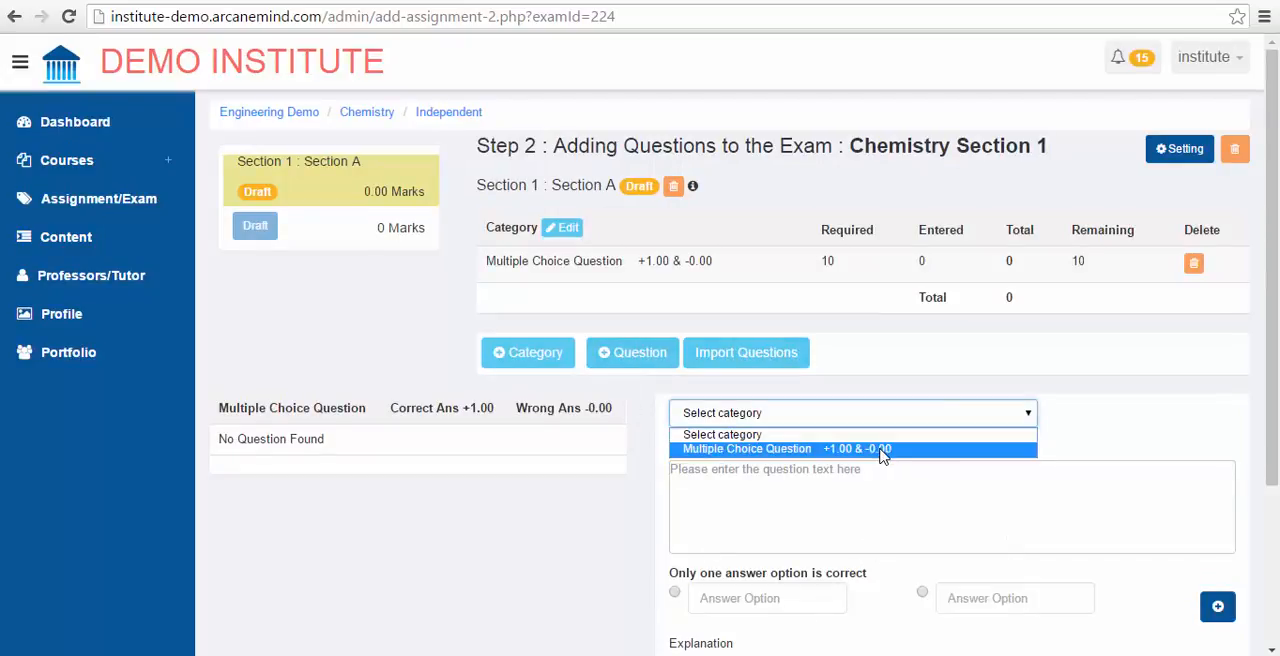
click(883, 448)
click(795, 480)
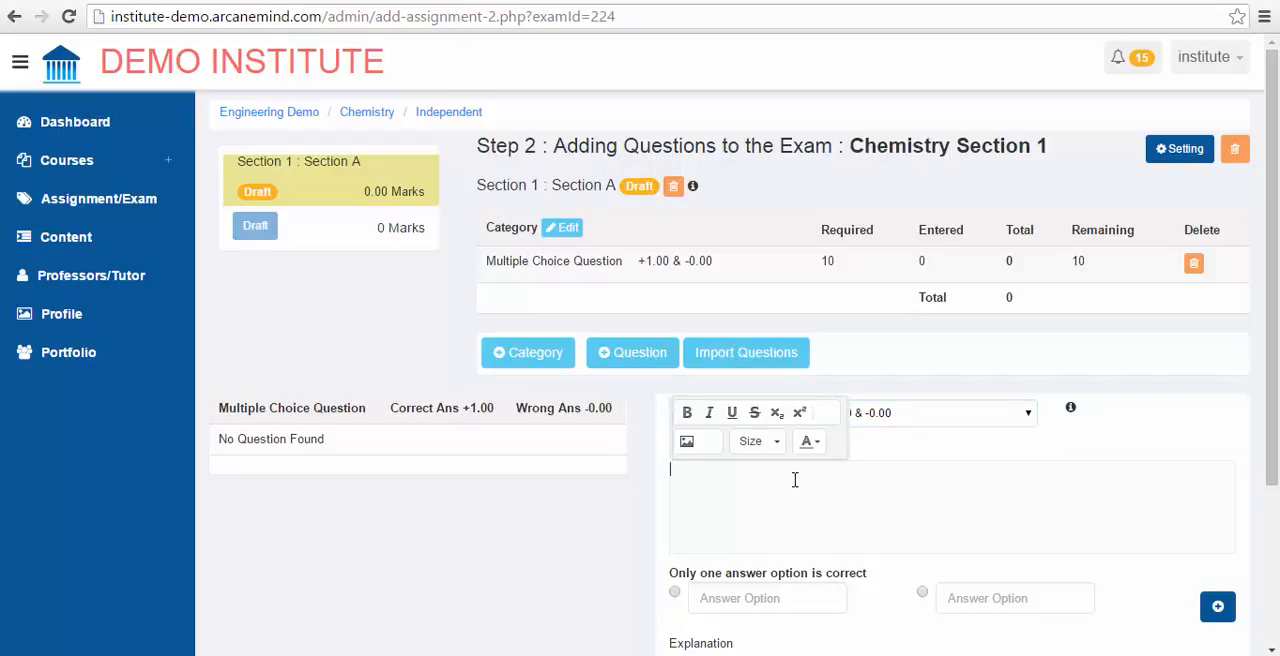
text(What type of charg)
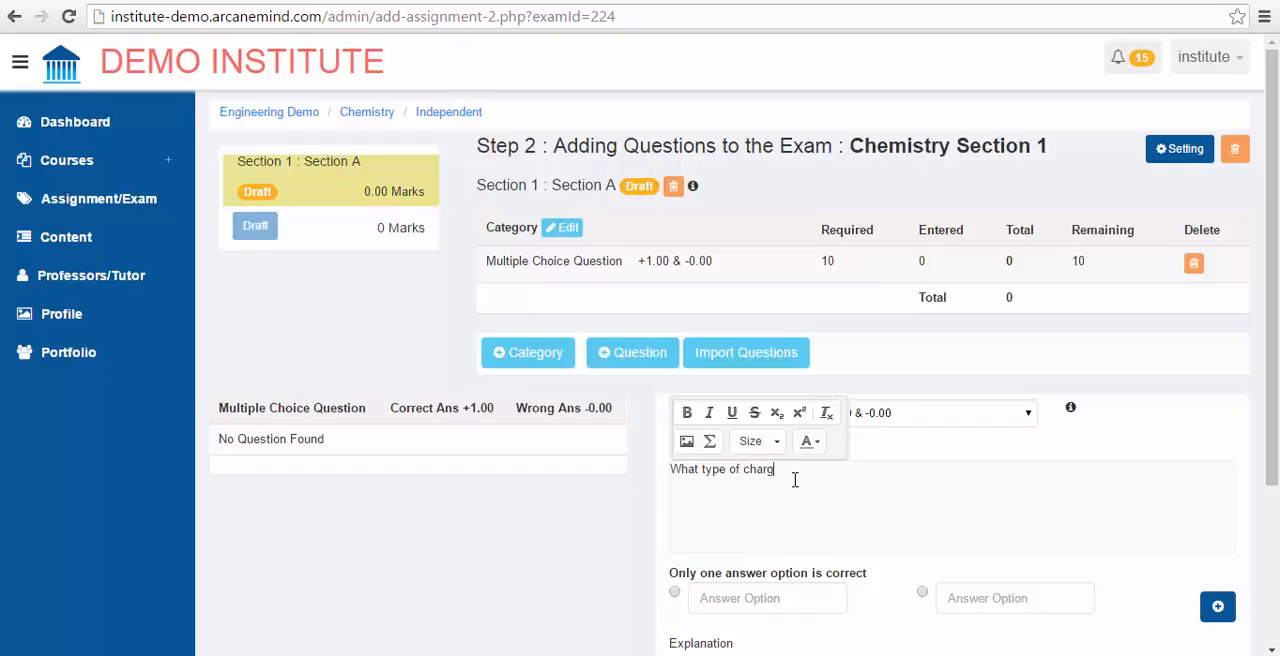
text(e does )
text(n electron have?)
click(812, 472)
text(a)
Step: Enter "positve" and "negative" as the first two answer options
click(759, 596)
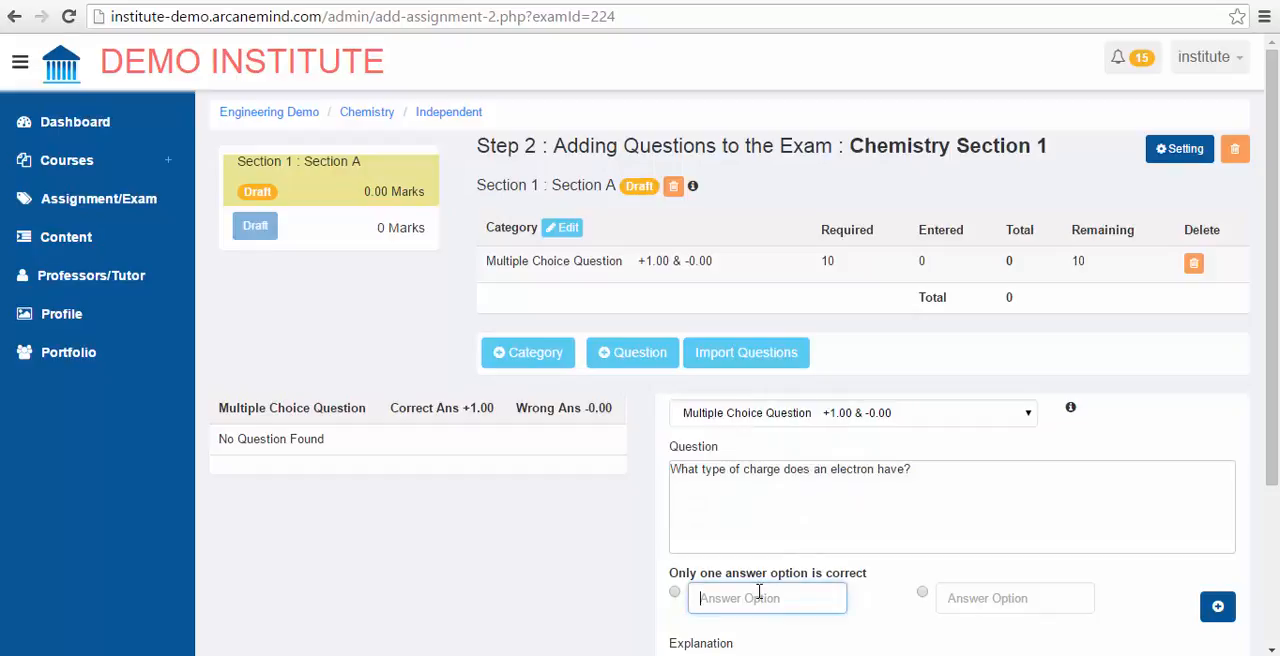
text(positve)
key(Tab)
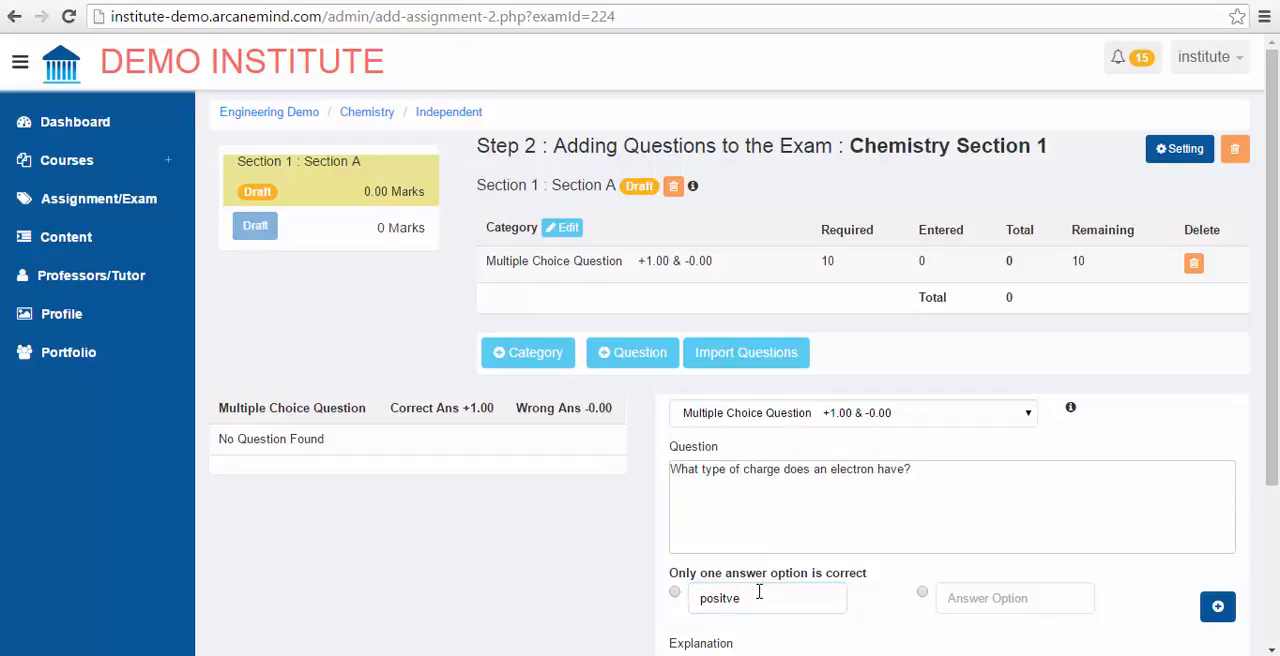
click(963, 595)
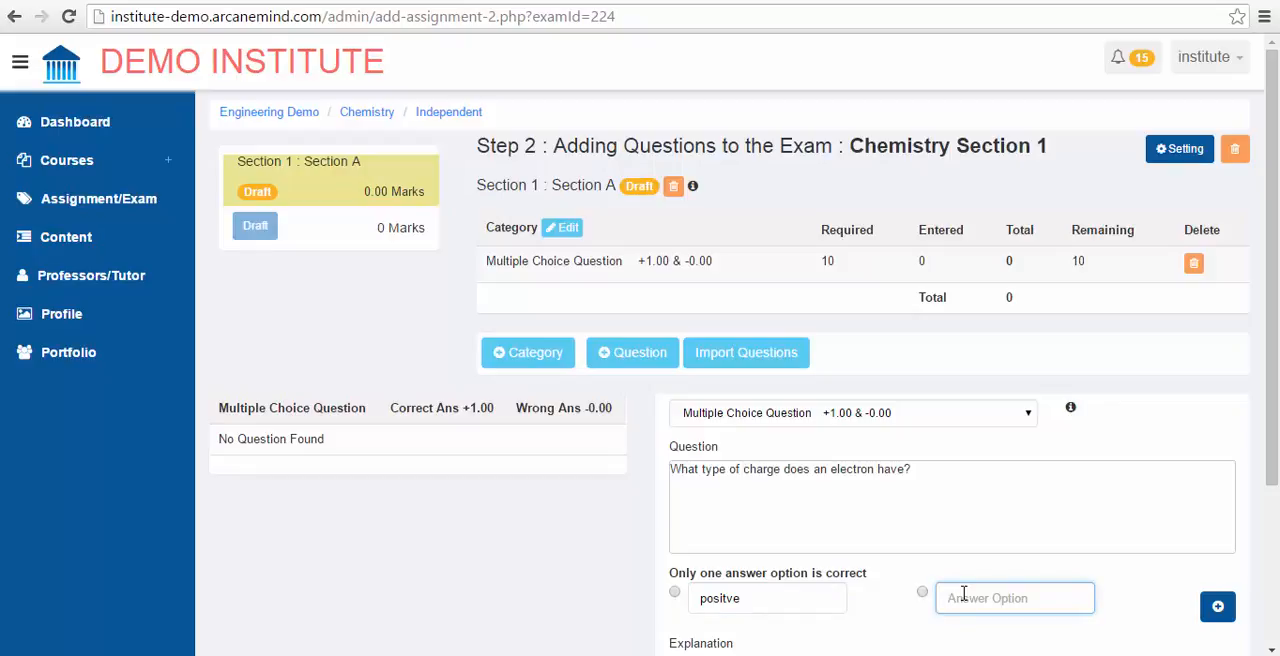
text(negative)
Step: Add two more answer options, "neutral" and "none of the above", and mark "negative" as the correct answer
drag(1271, 402, 1270, 484)
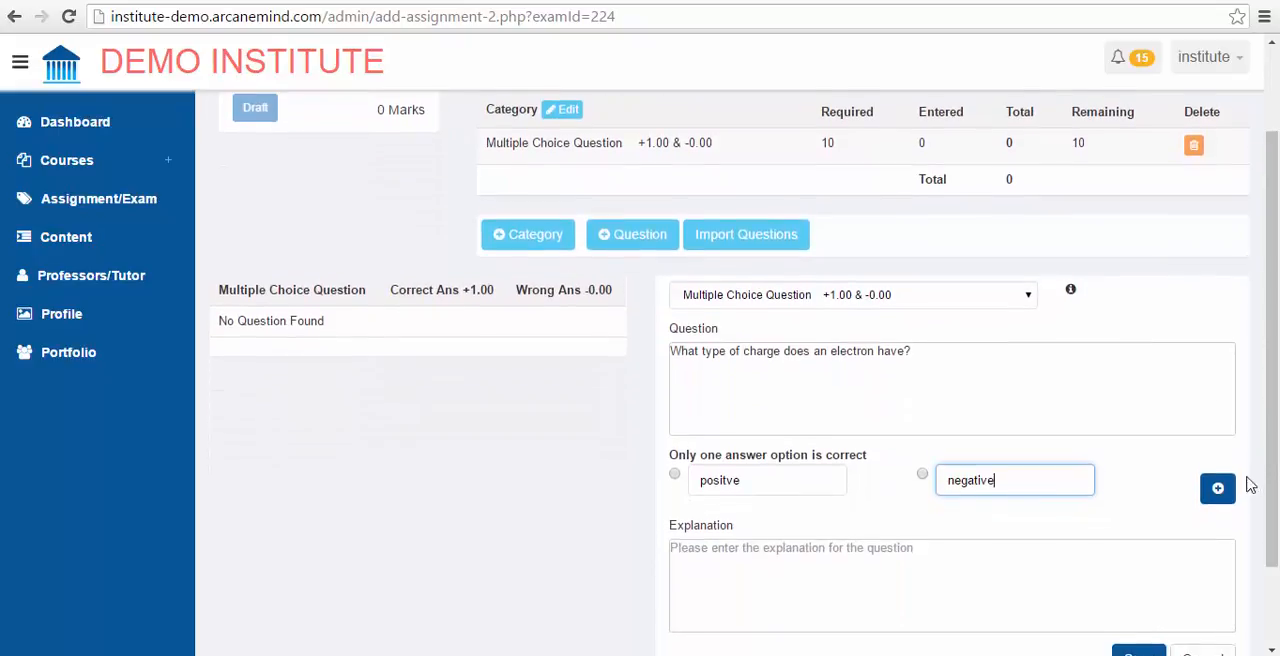
click(1218, 489)
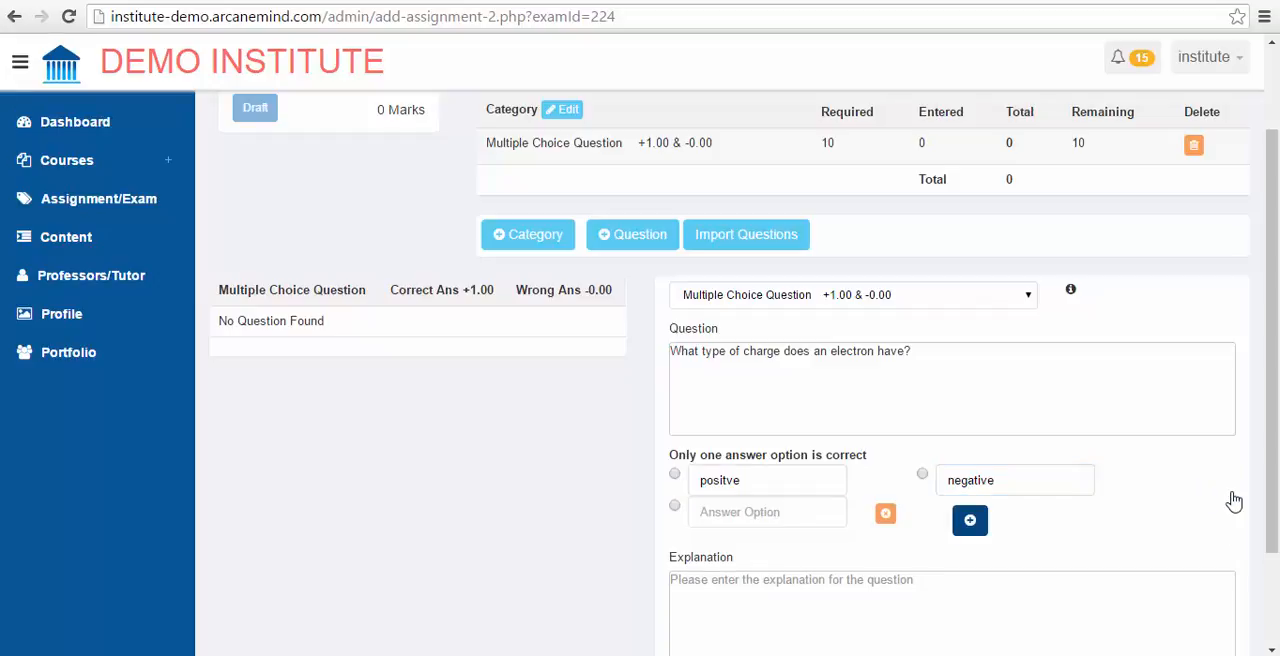
click(974, 530)
click(777, 524)
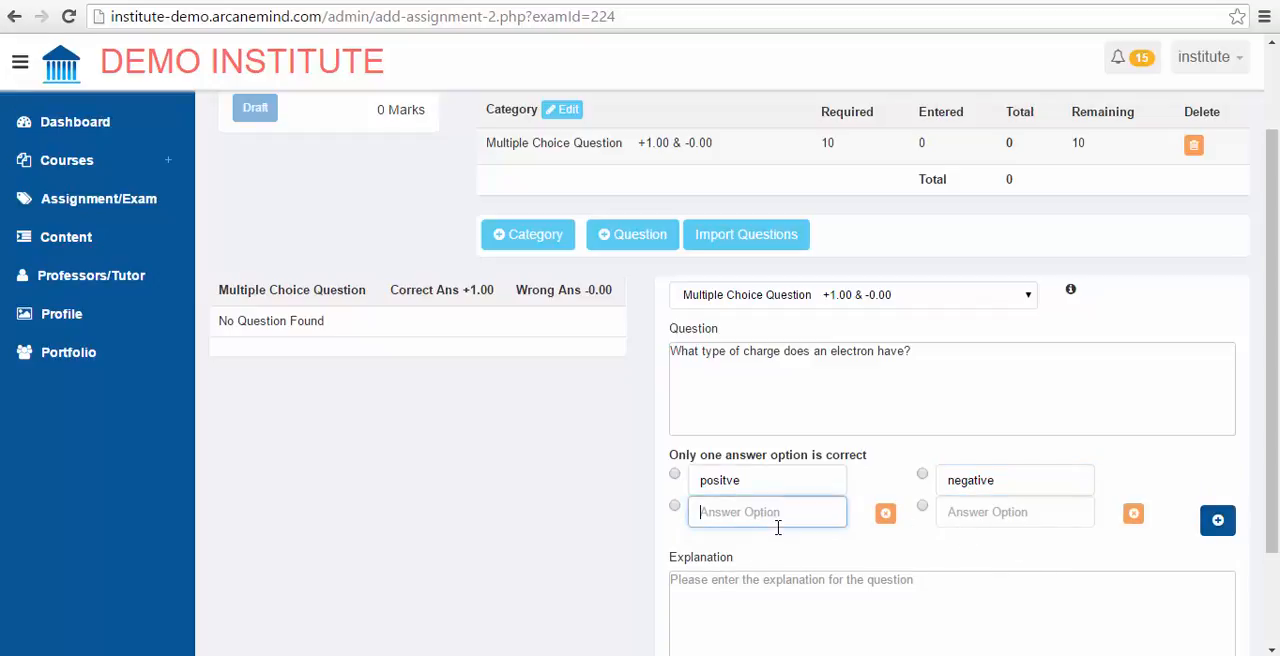
text(neutral)
key(Tab)
key(Tab)
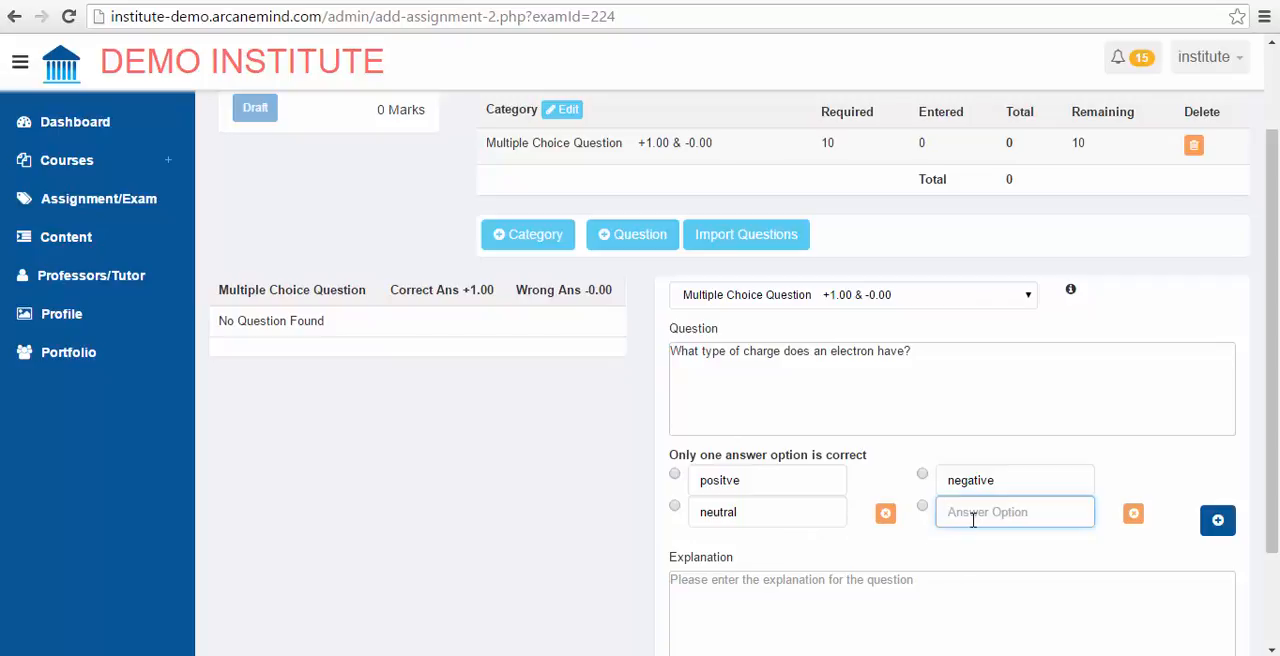
text(none of the above)
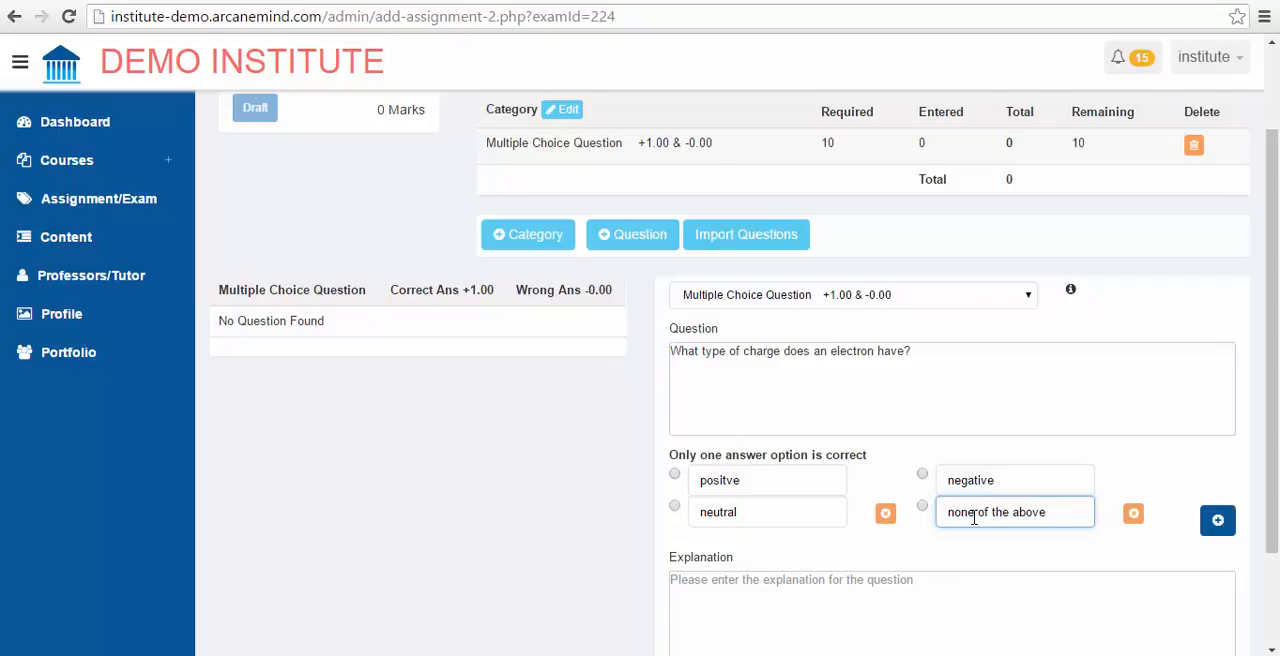
click(922, 474)
Step: Enter the explanation "Electrons are negative", "Protons are positive", "Neutrons are neutral" on separate lines and save the question
click(846, 587)
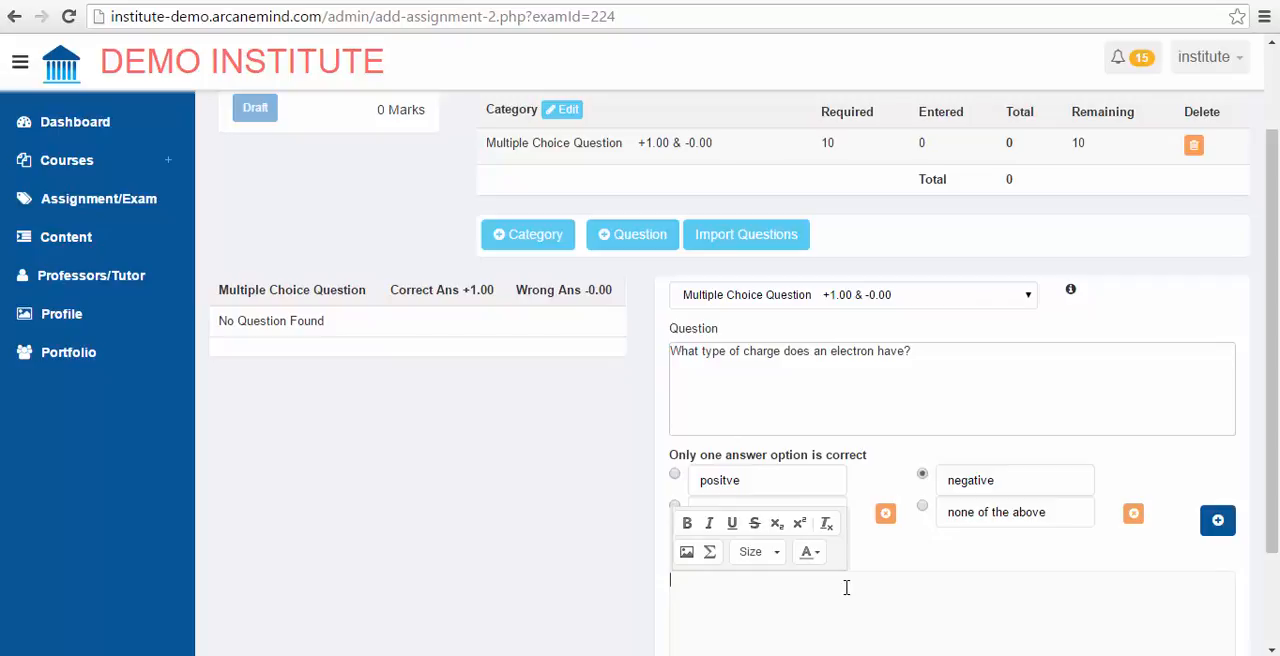
text(Electronns are negative)
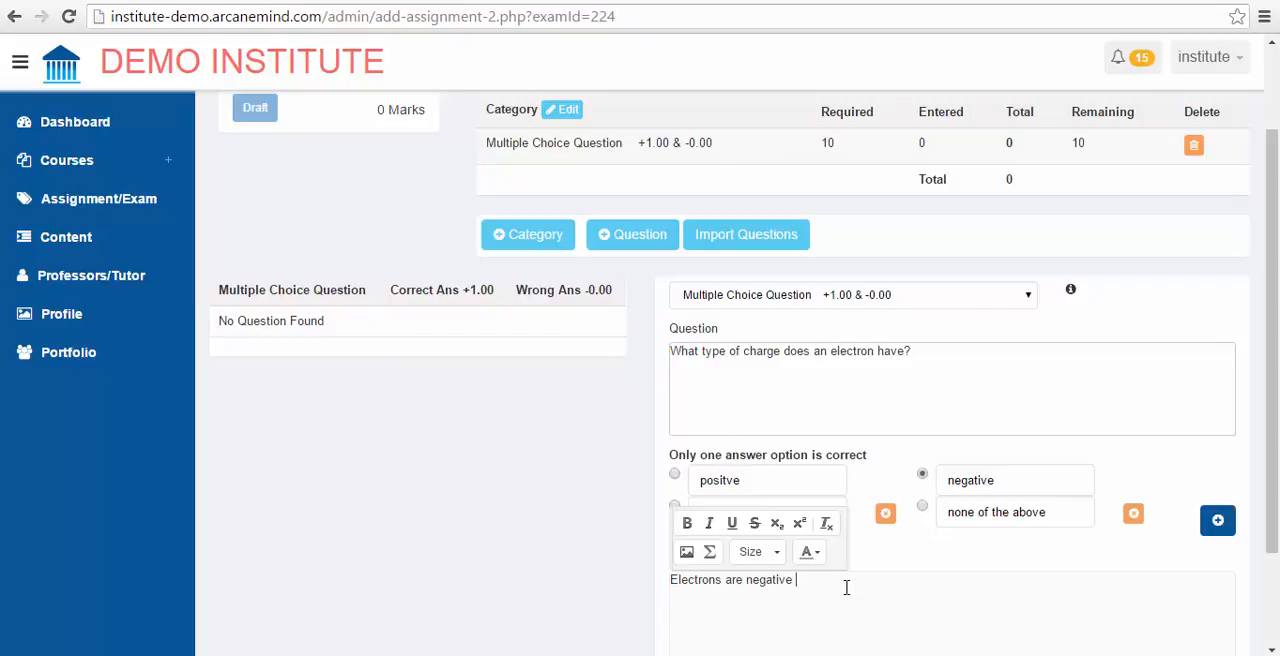
text(Protons are positiveN)
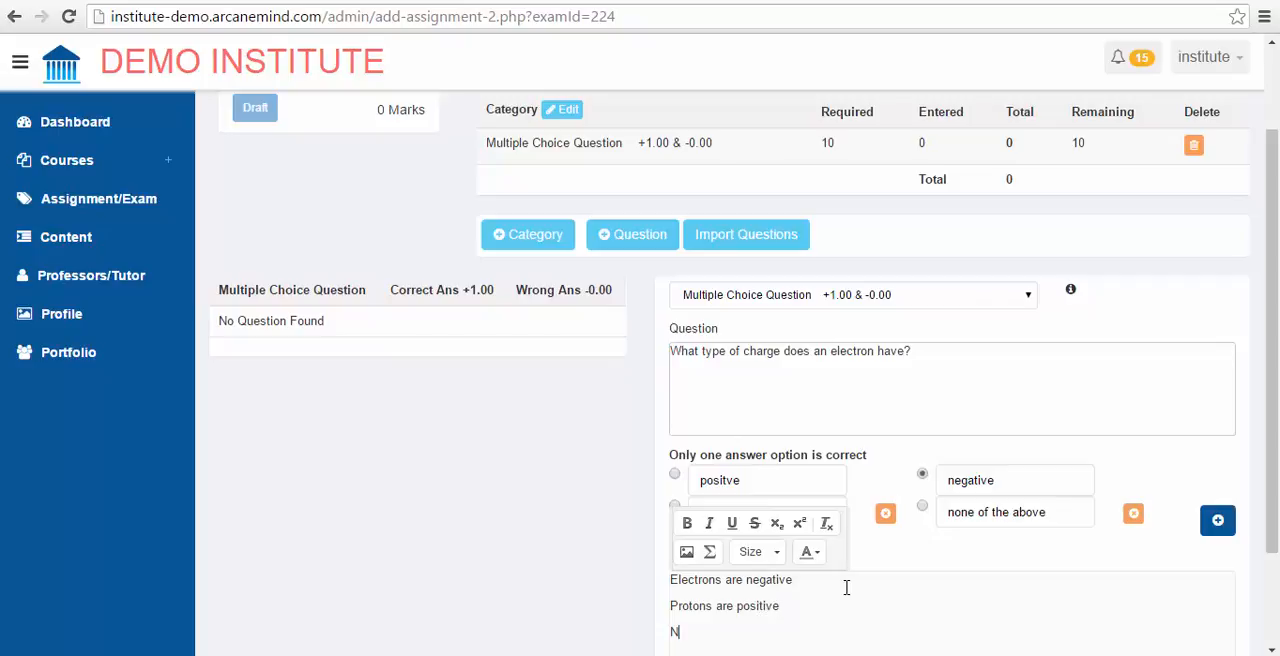
text(eutrons are neutral)
scroll(880, 588, down, 2)
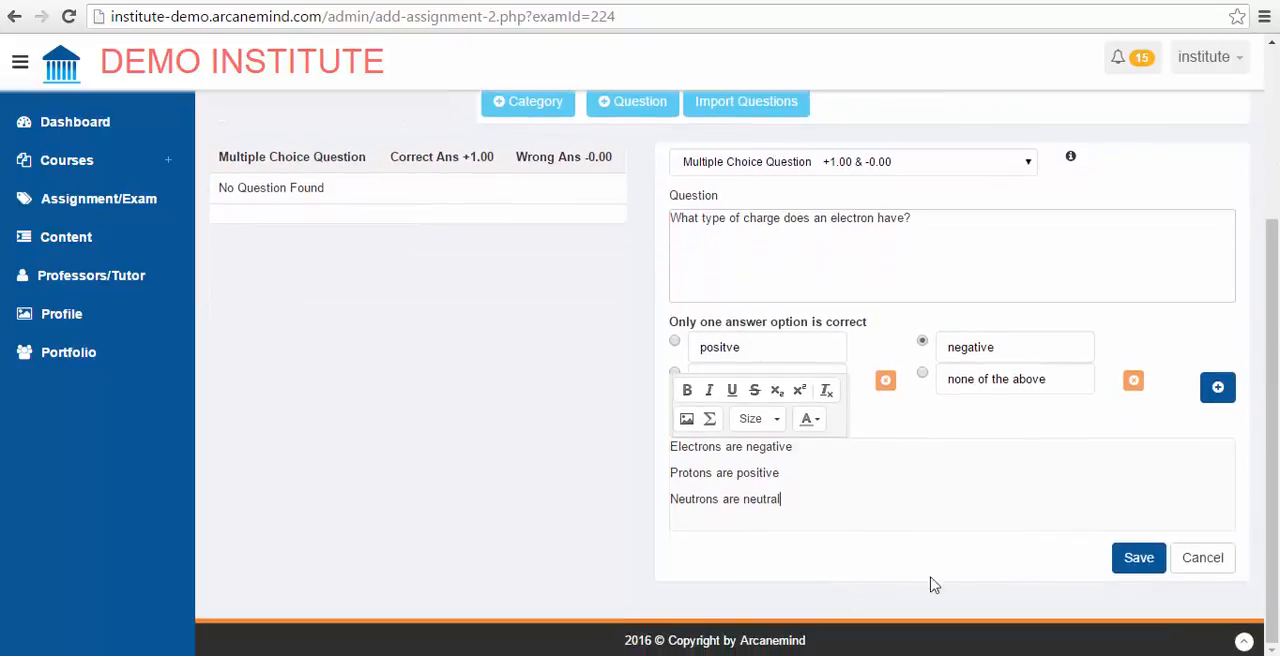
click(1126, 566)
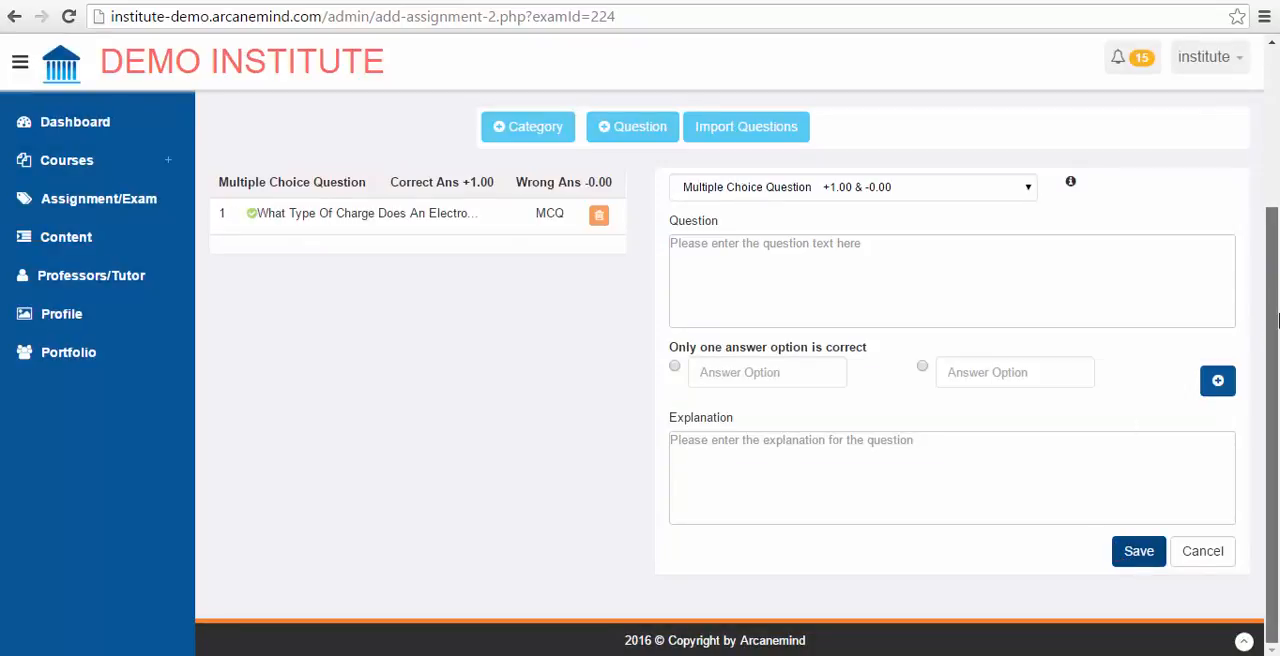
drag(1268, 328, 1277, 190)
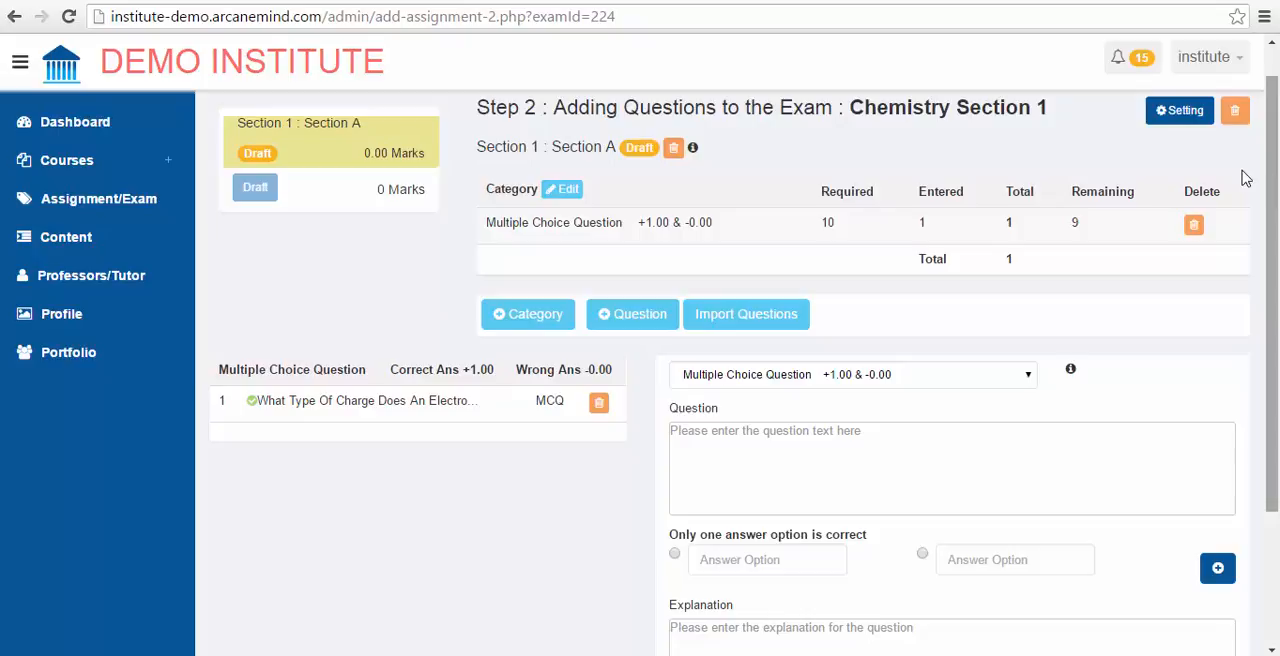
click(746, 316)
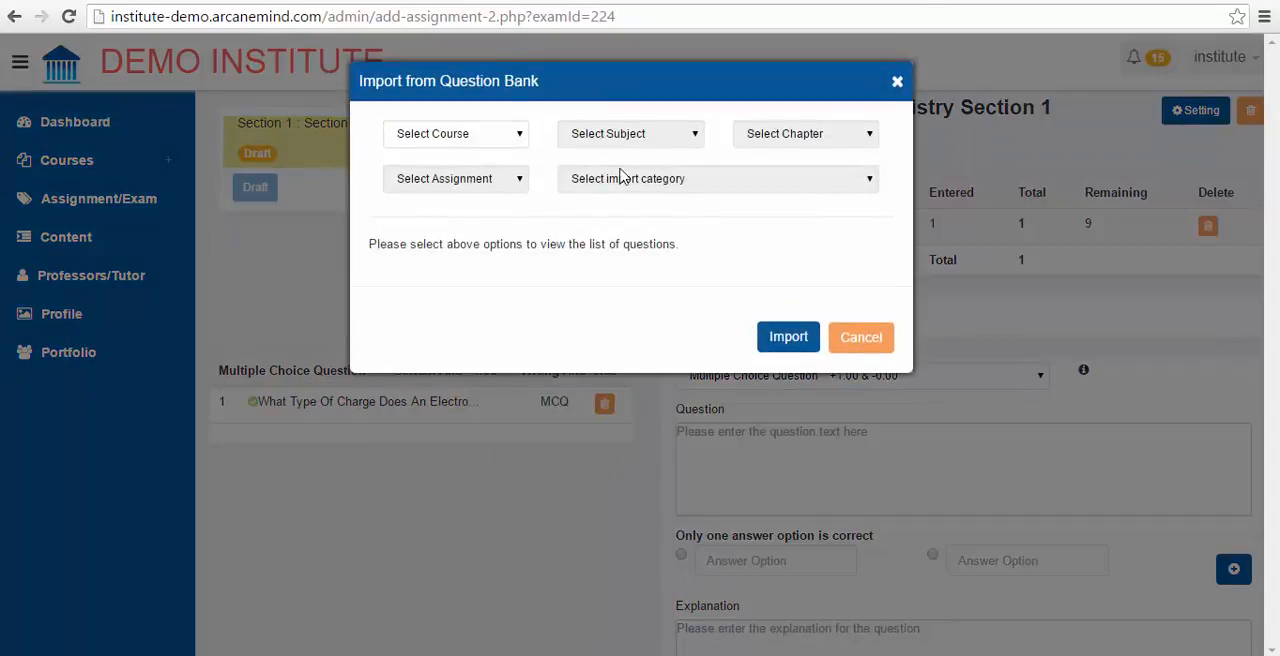
click(858, 337)
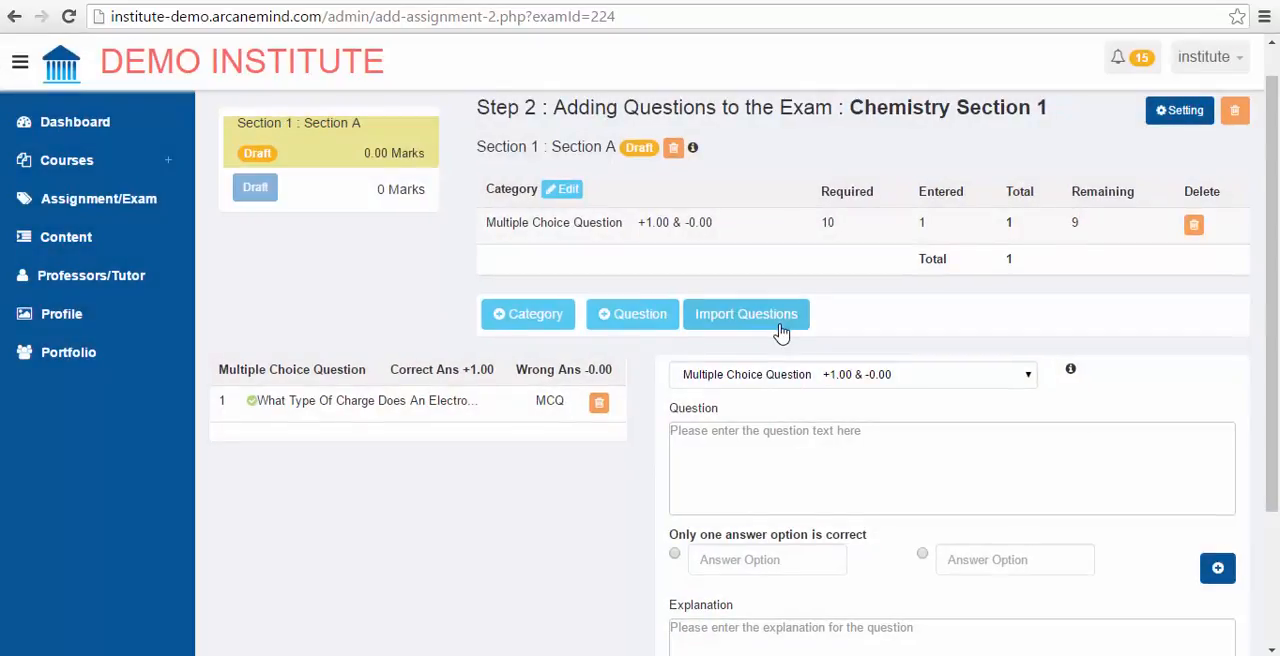
Step: List the question bank for course Naval Engineering - 2016, subject Power Electronics, chapter Independent, assignment Power Electronics - Exam 1
click(746, 316)
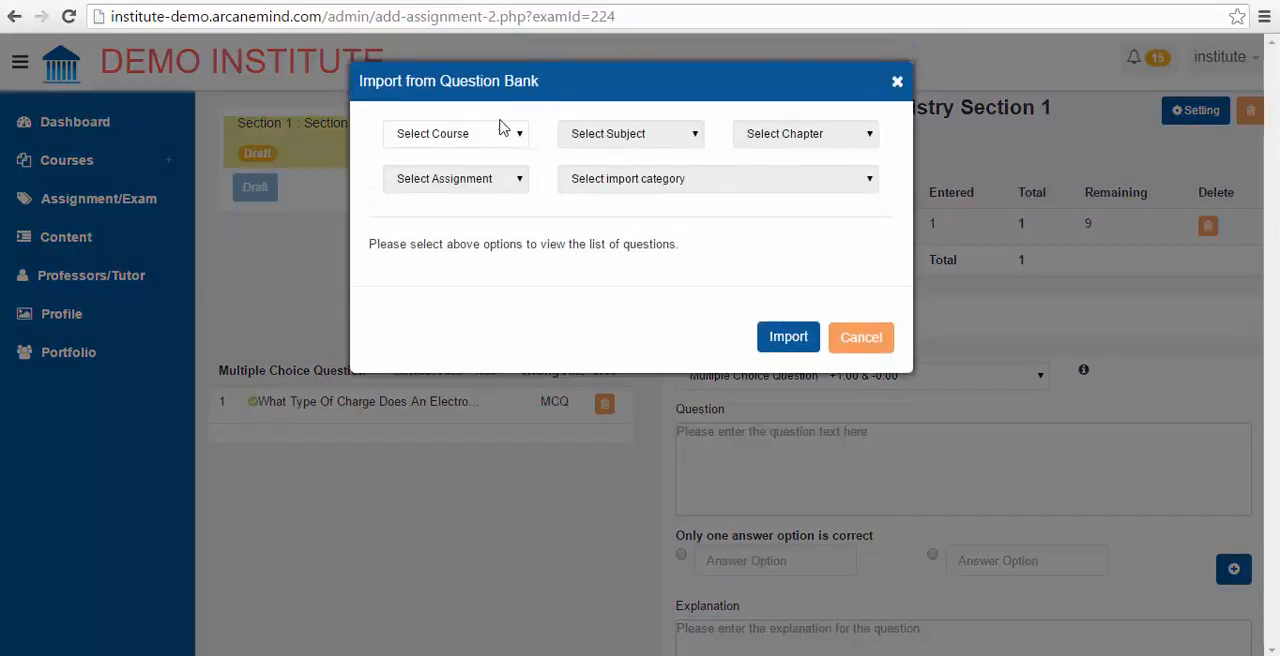
click(487, 137)
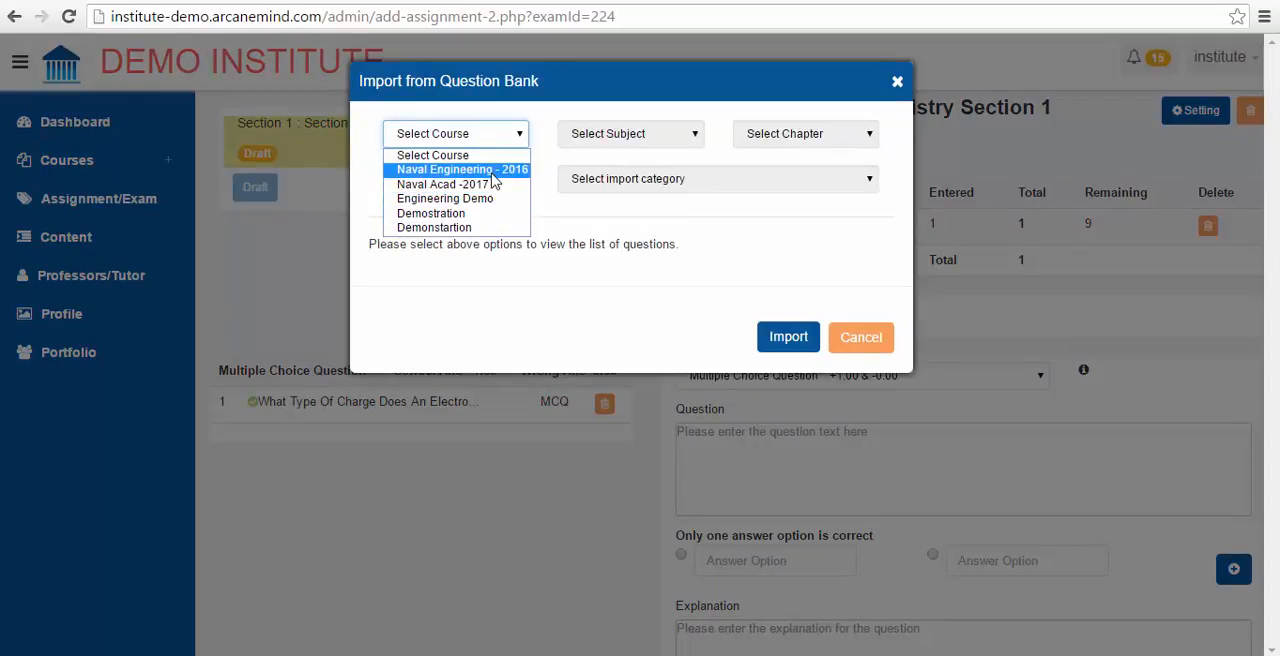
click(491, 172)
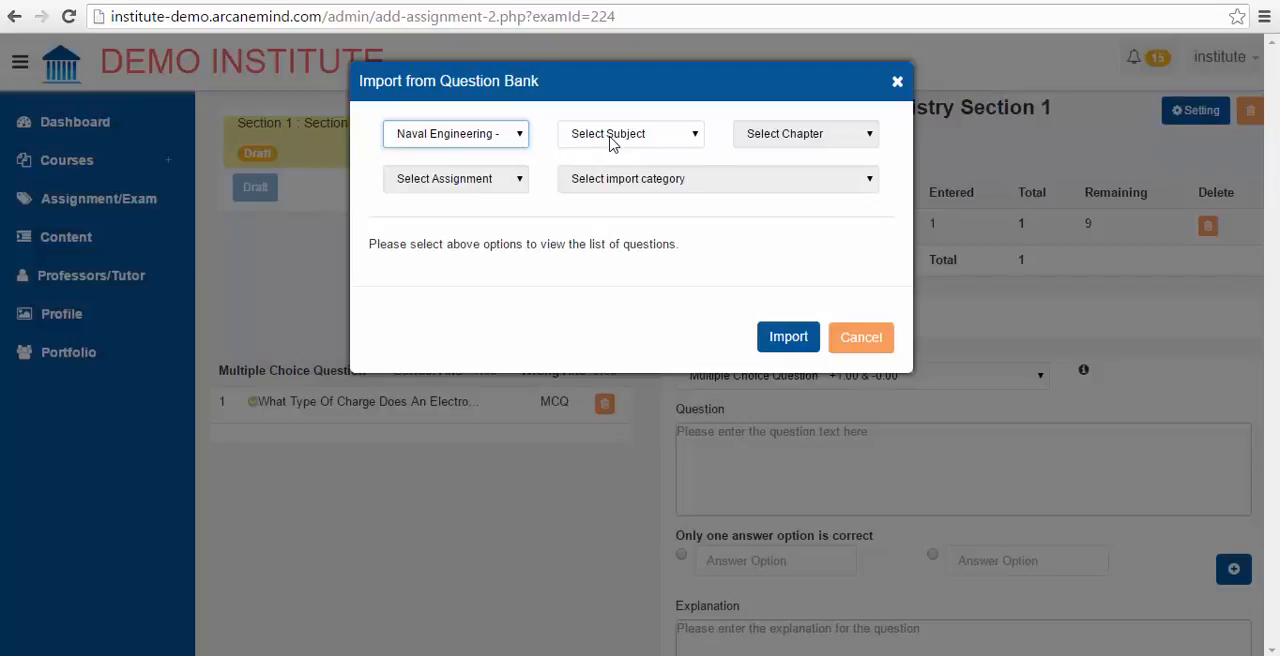
click(610, 140)
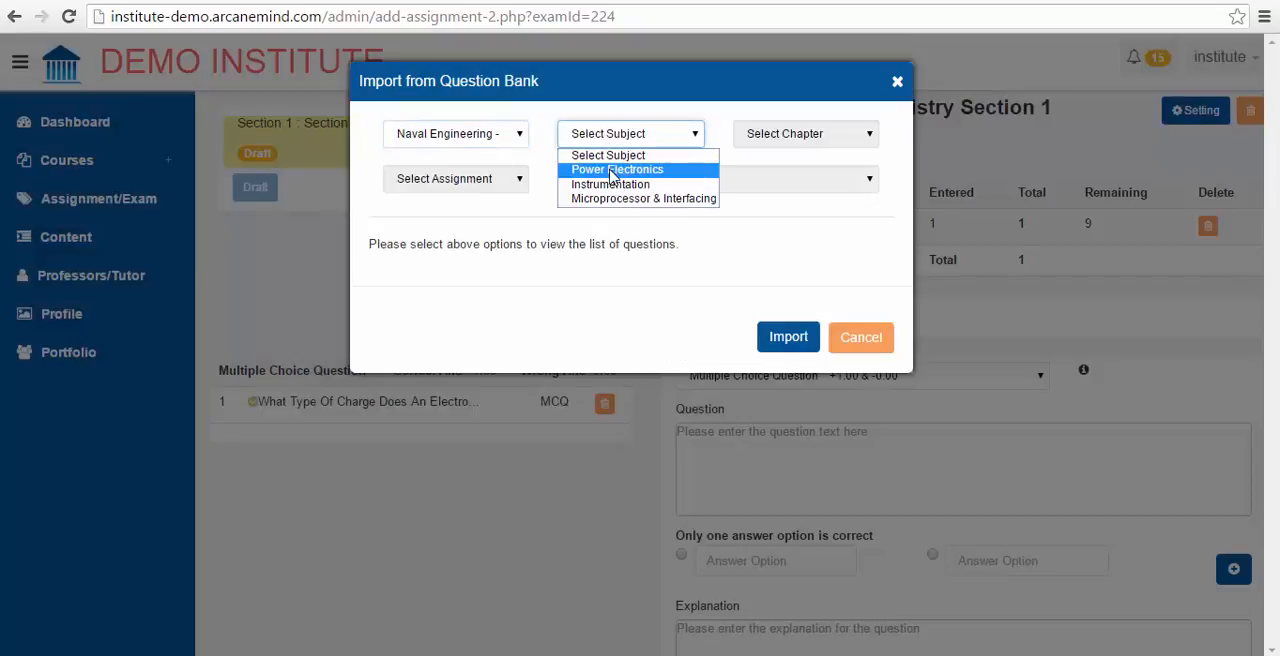
click(613, 171)
click(790, 142)
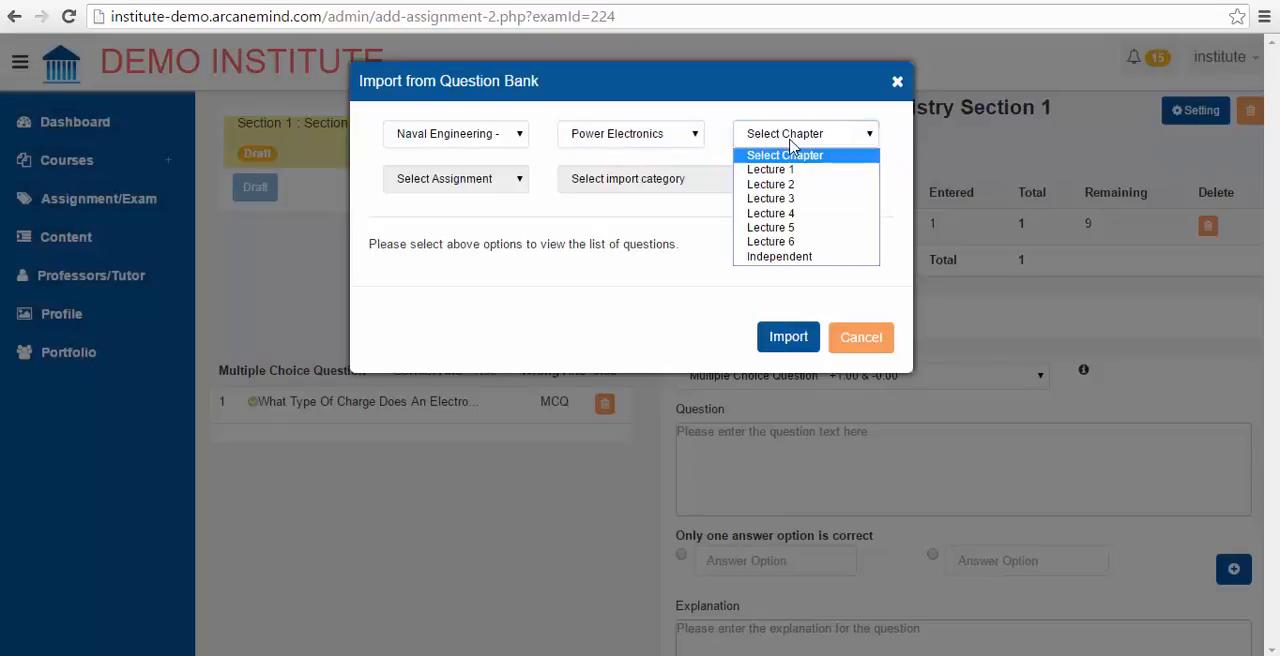
click(775, 257)
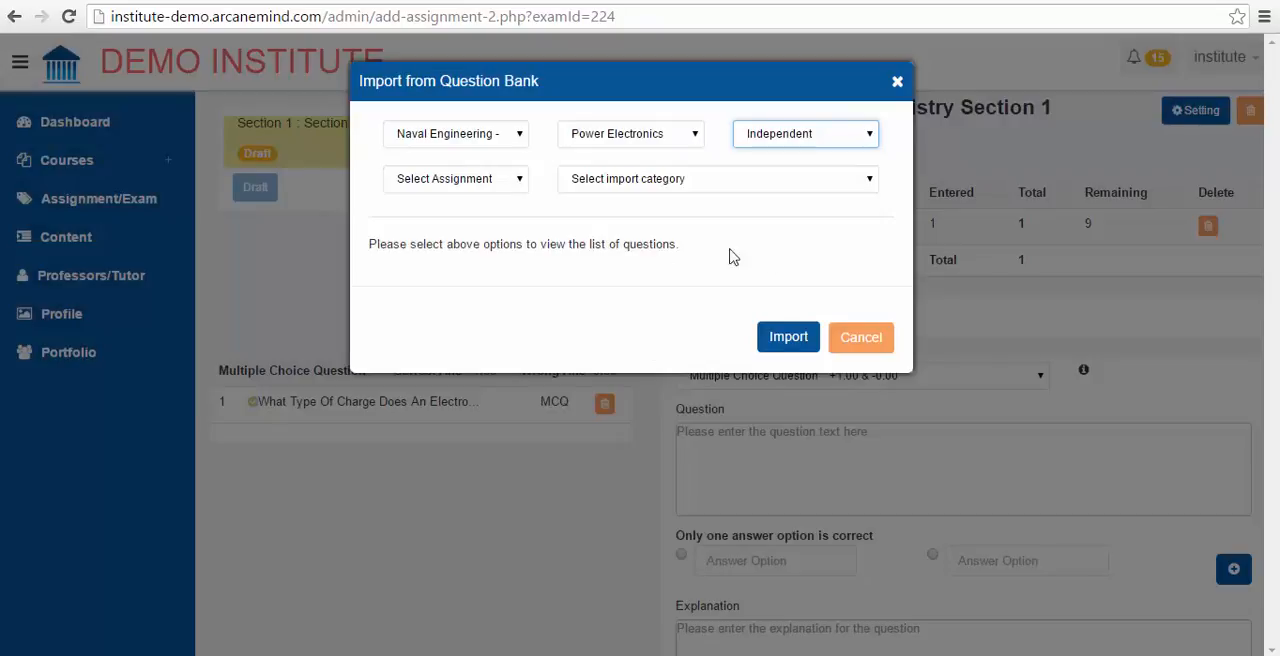
click(478, 186)
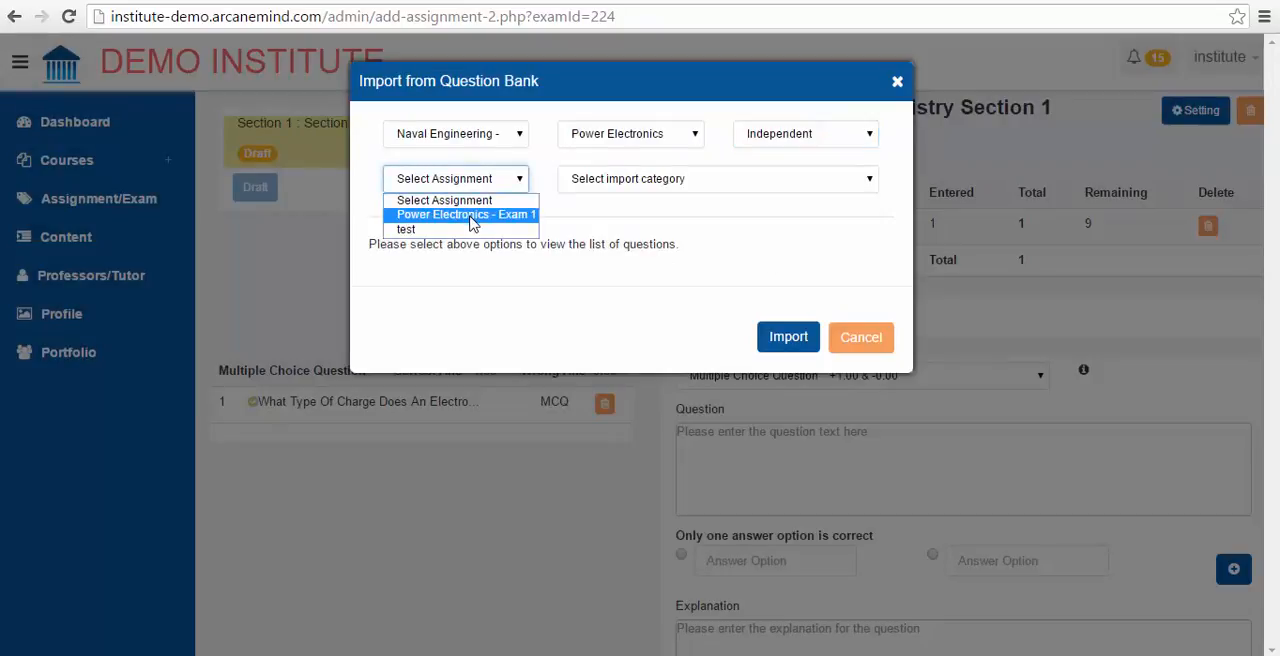
click(472, 215)
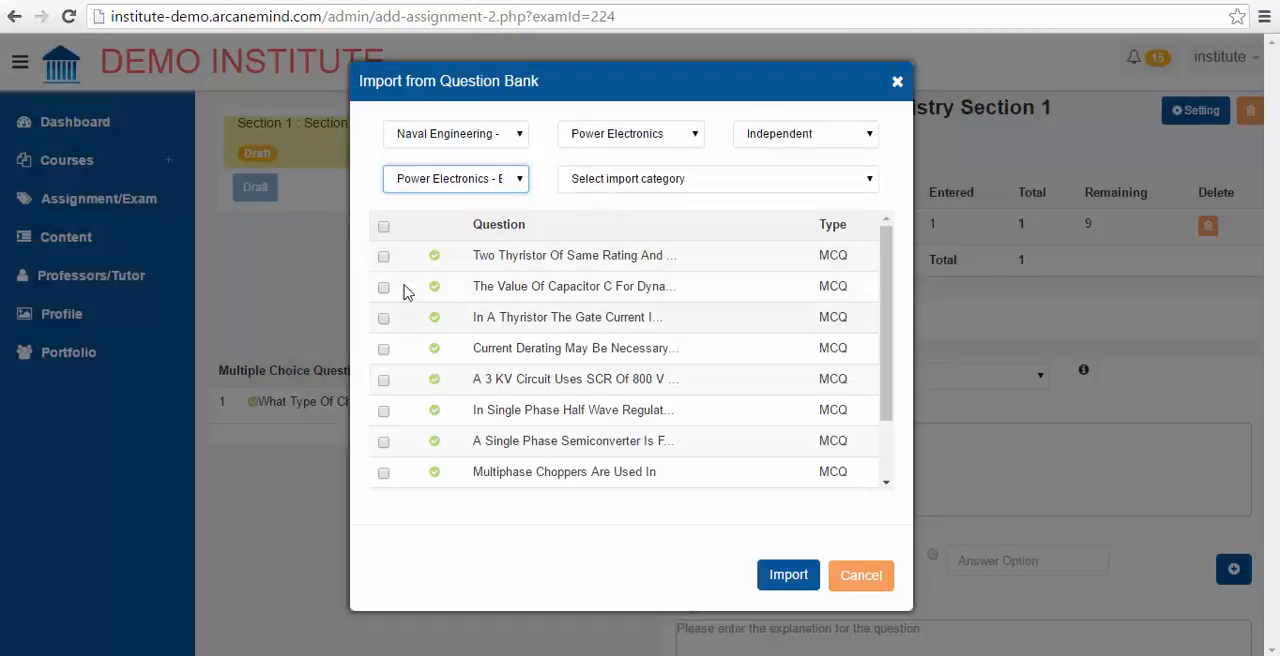
Step: Select all listed questions except "HVDC Transmission Systems General..." and import them into the Multiple Choice Question category
click(383, 226)
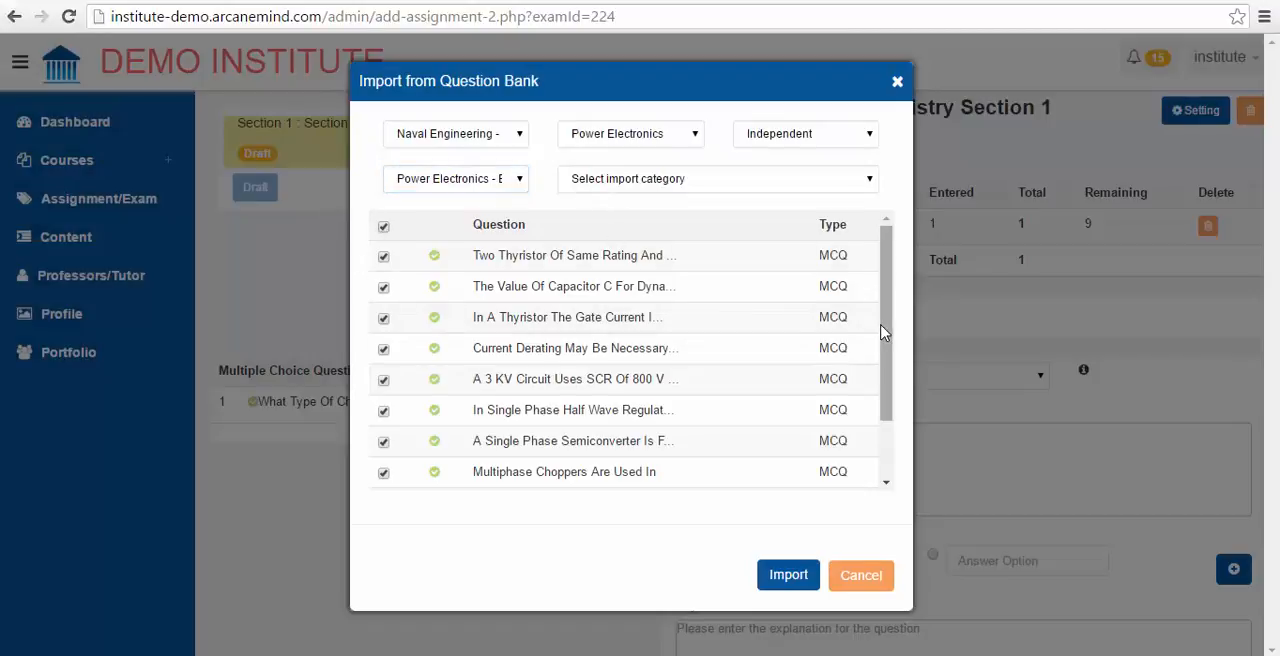
drag(885, 337, 884, 379)
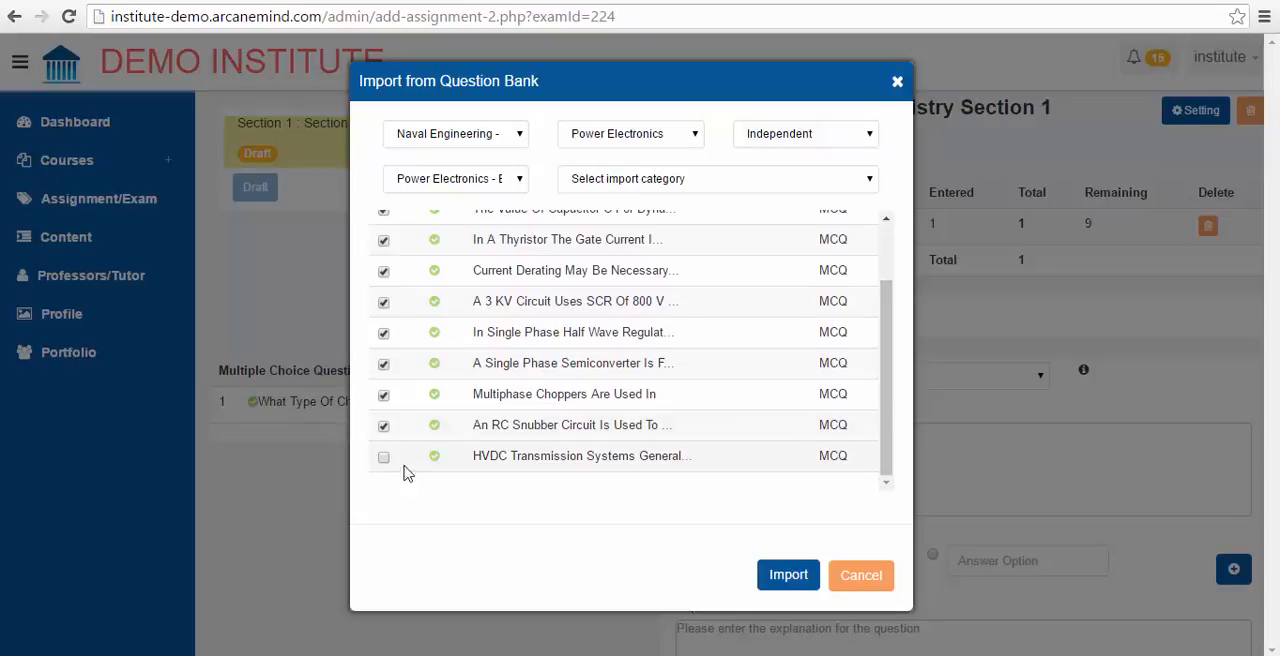
click(786, 576)
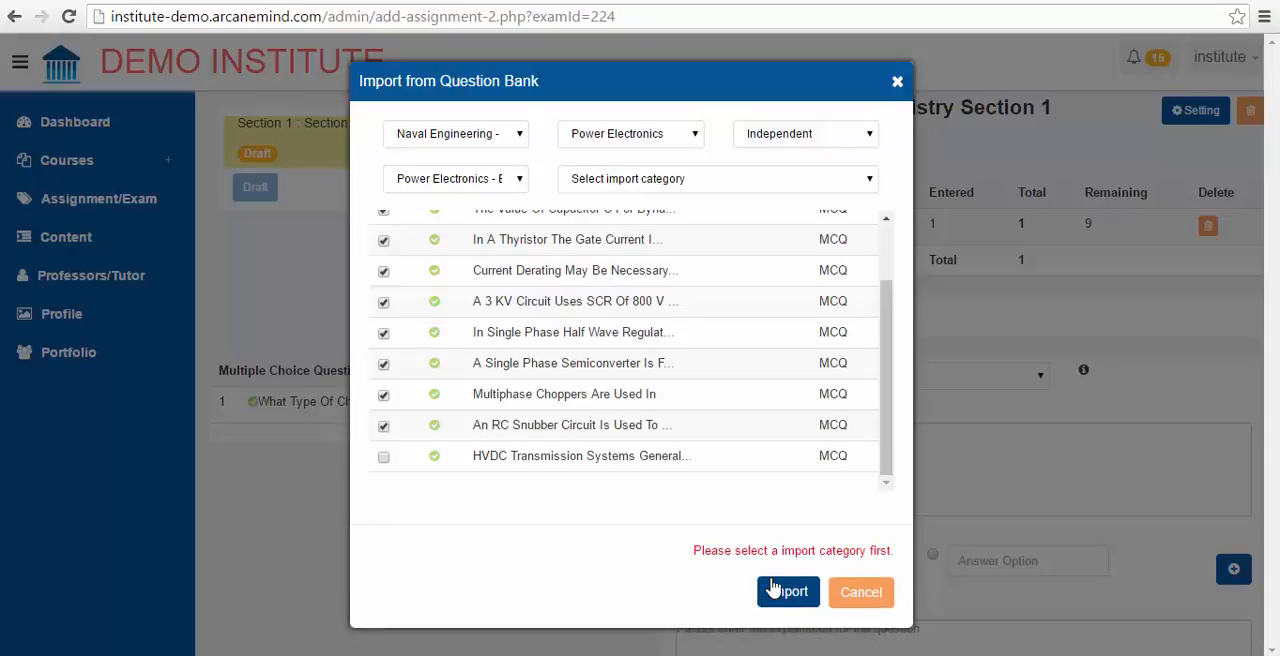
click(641, 180)
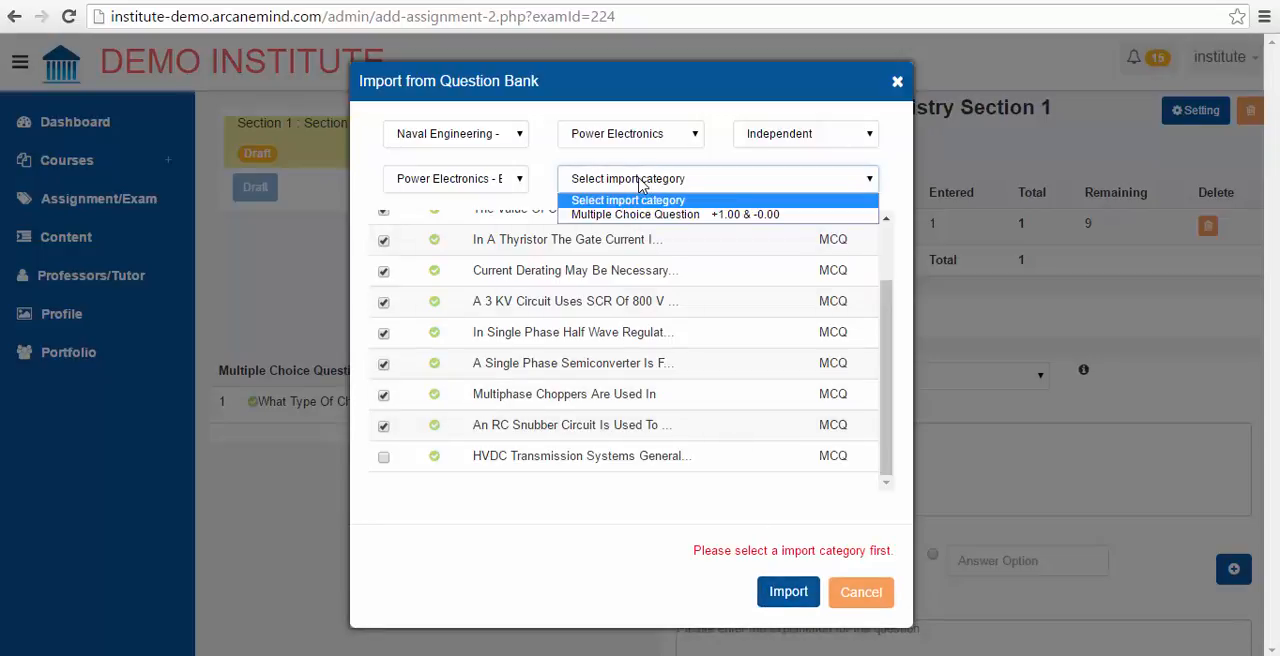
click(645, 214)
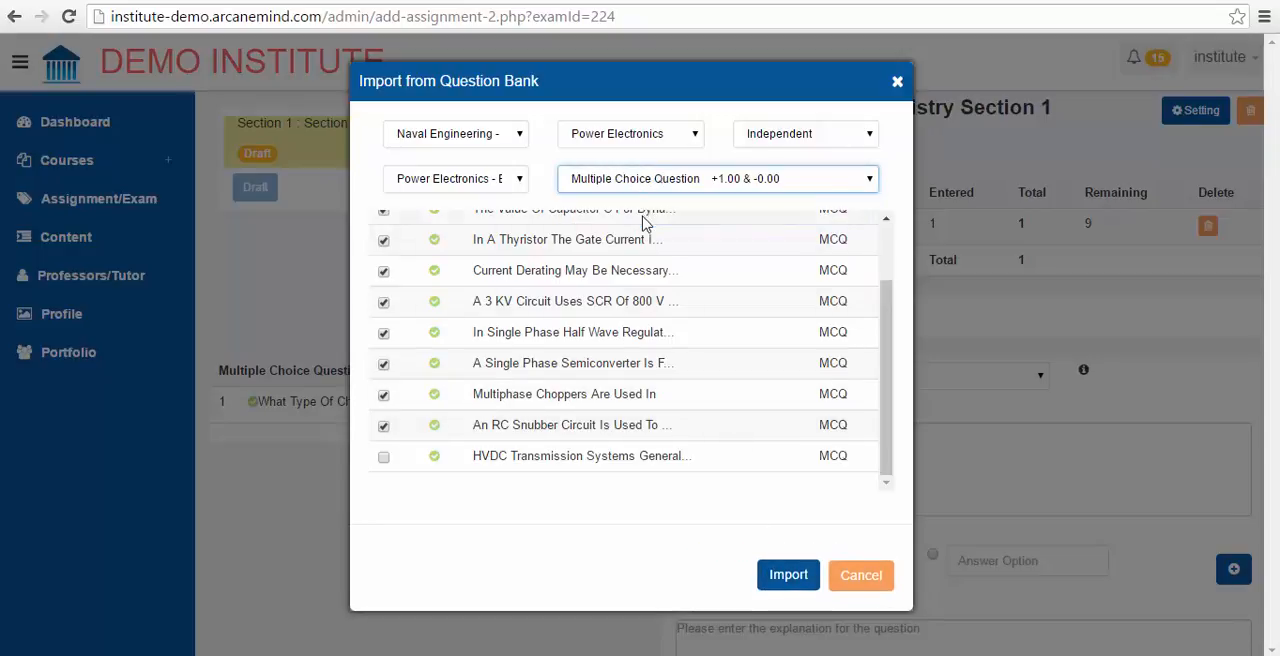
click(790, 576)
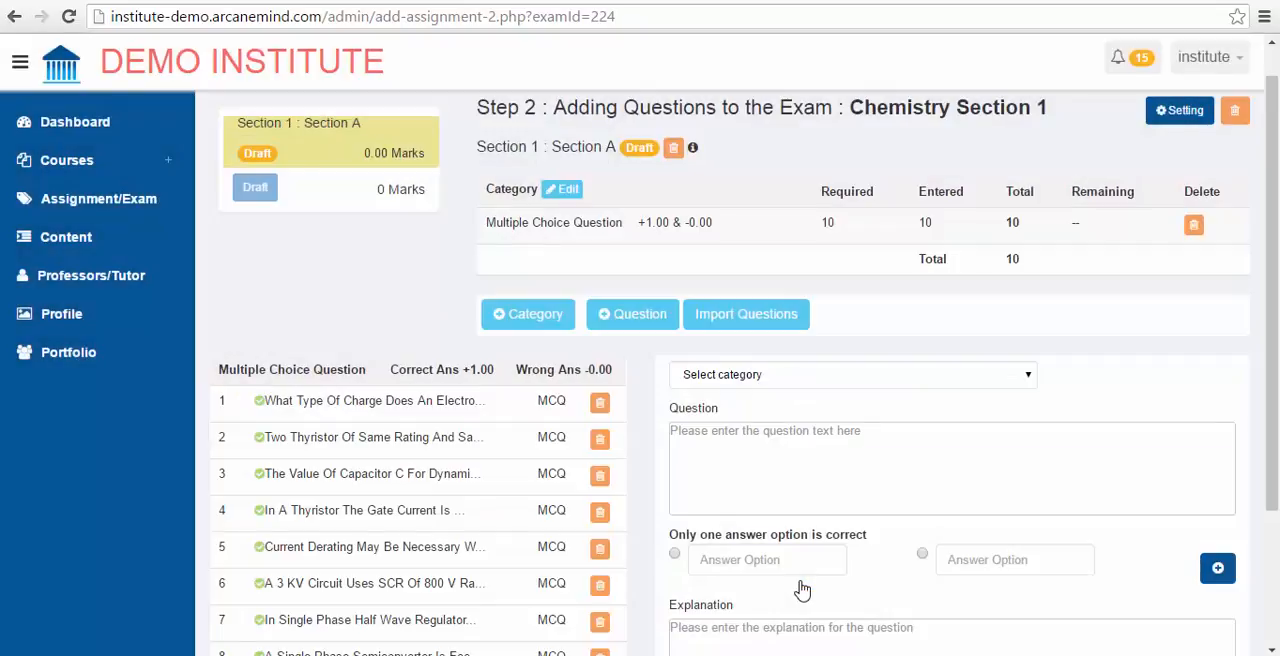
Step: Make the exam live without additional instructions, after reviewing its generated instructions, and stop it again
scroll(859, 504, down, 3)
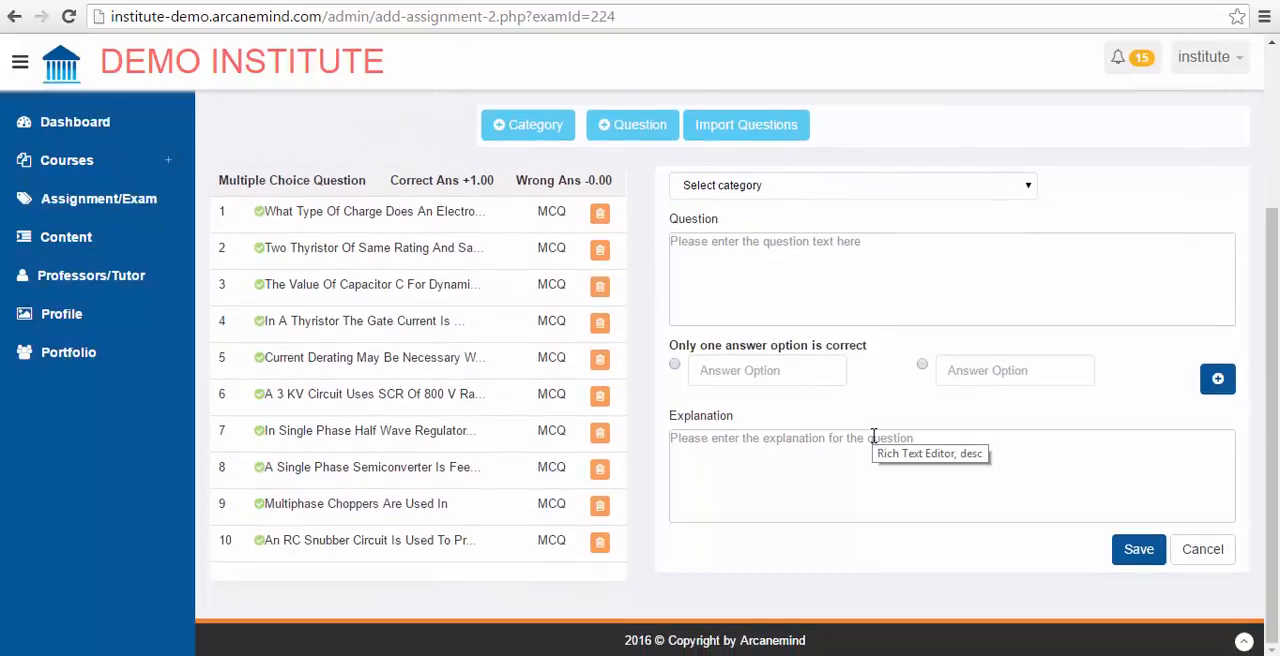
scroll(570, 425, up, 3)
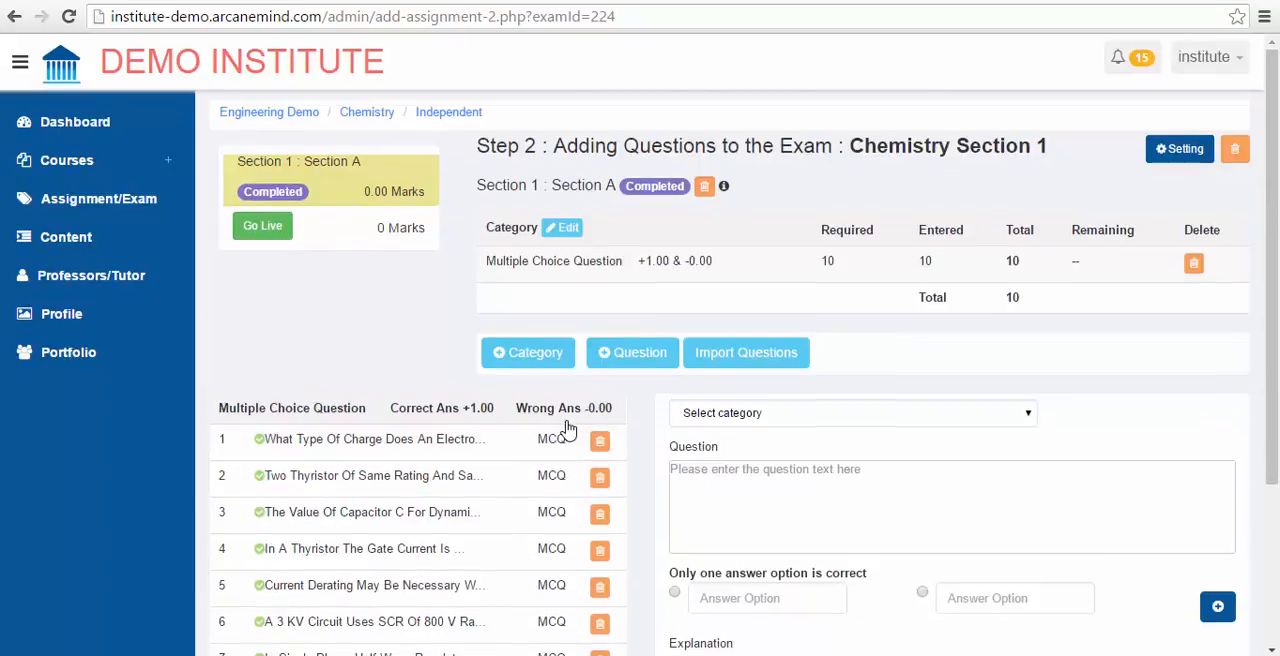
click(282, 229)
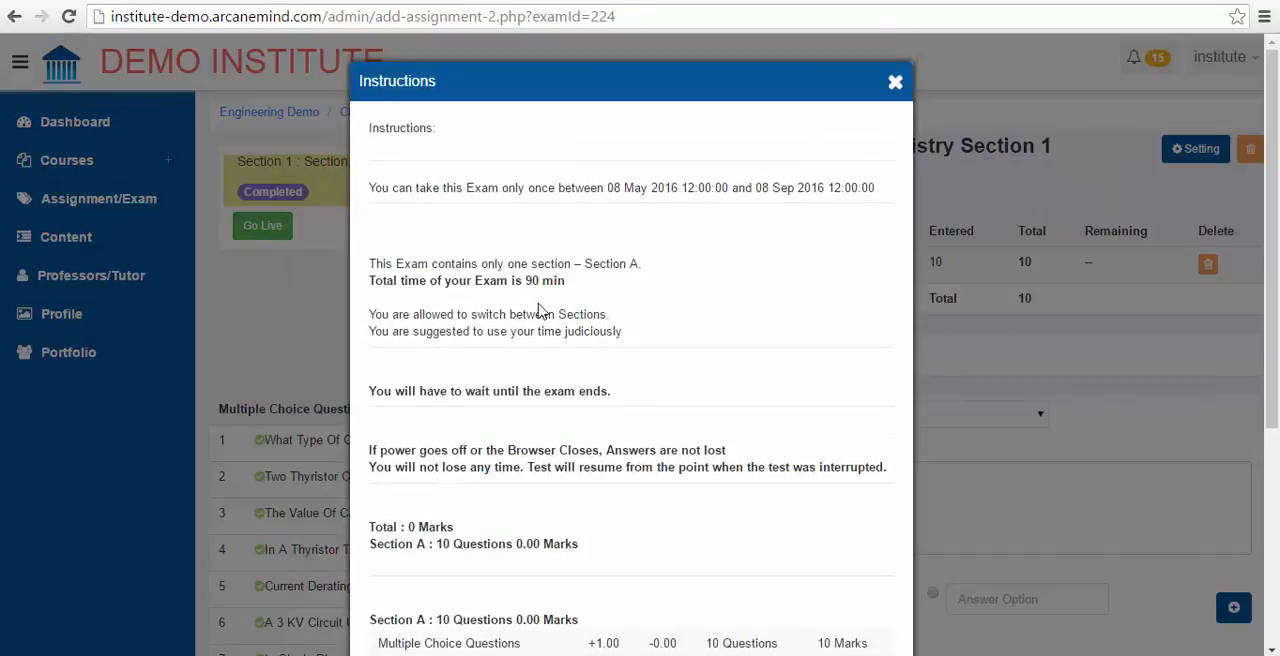
scroll(587, 309, down, 4)
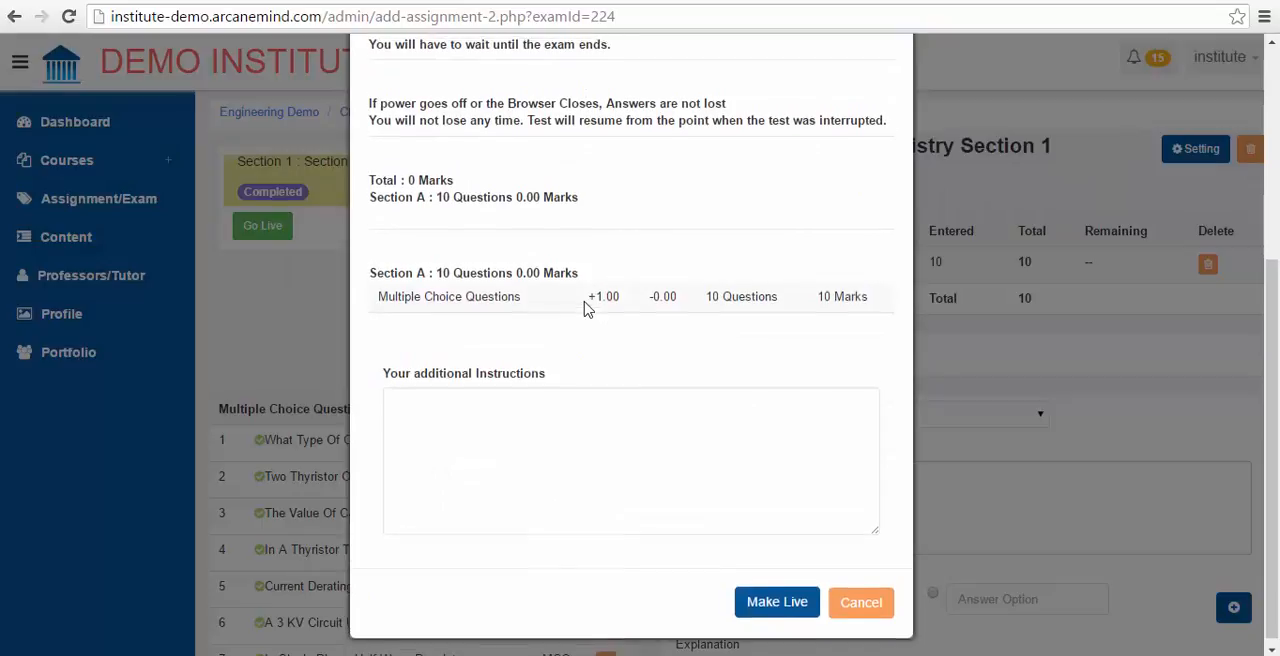
scroll(587, 309, up, 5)
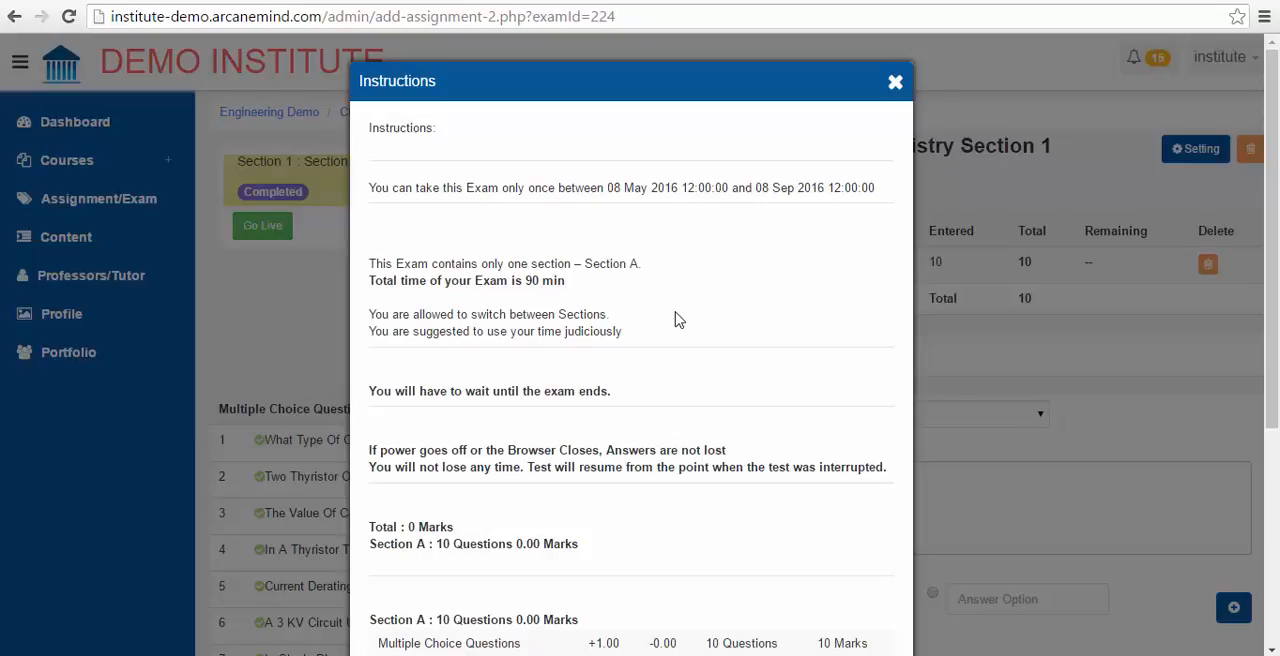
scroll(675, 319, down, 5)
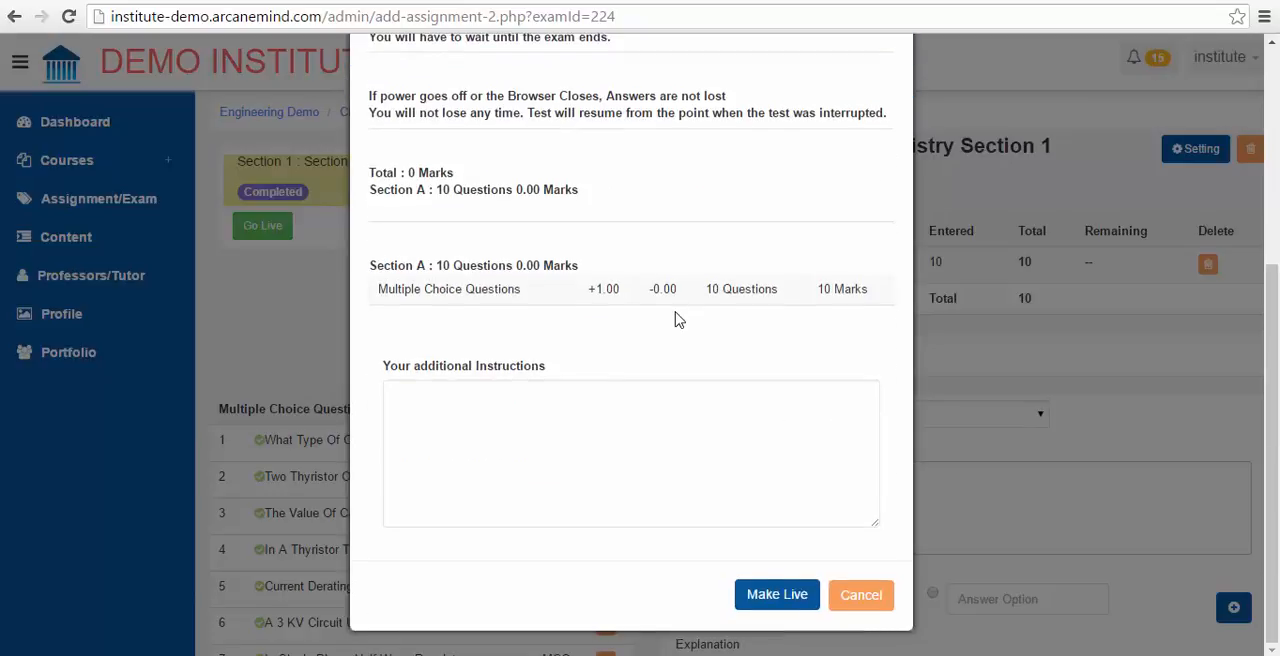
click(521, 423)
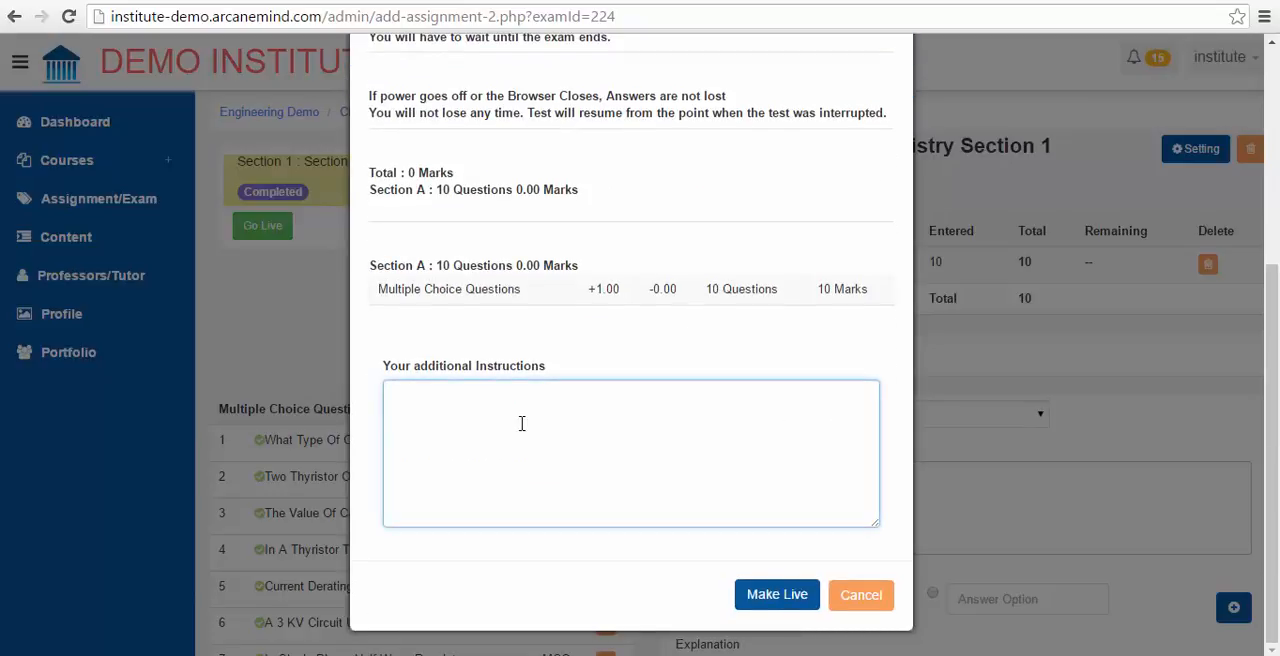
scroll(521, 423, up, 2)
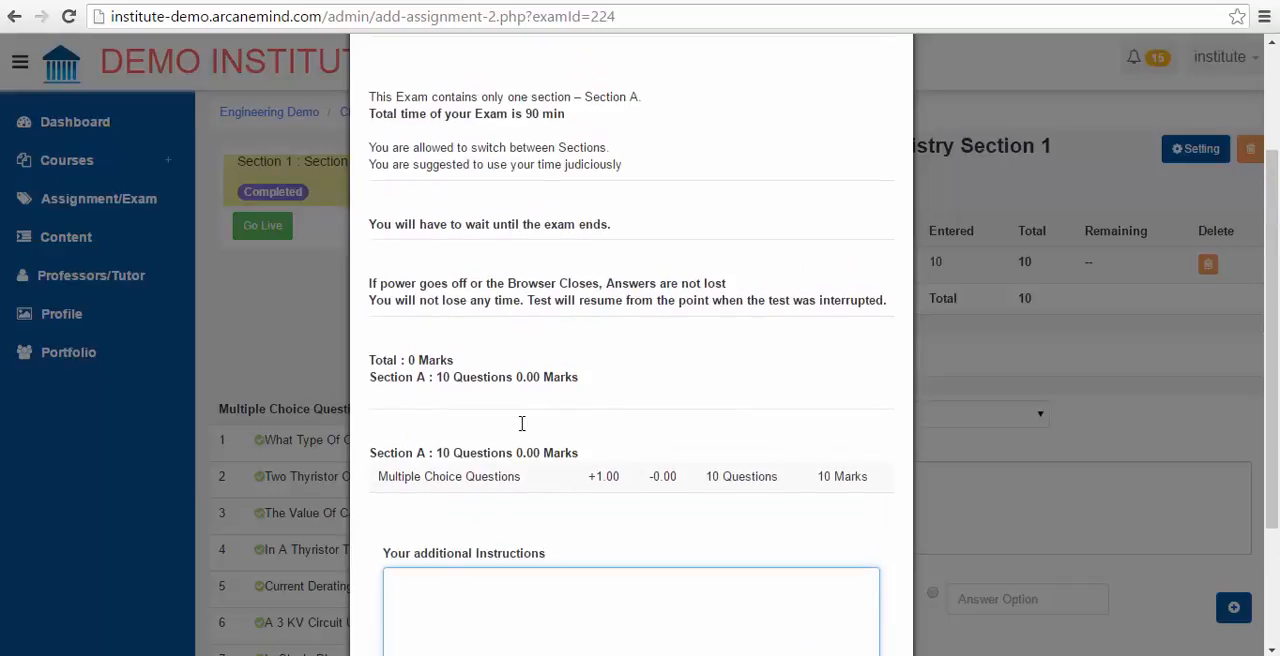
scroll(521, 423, down, 2)
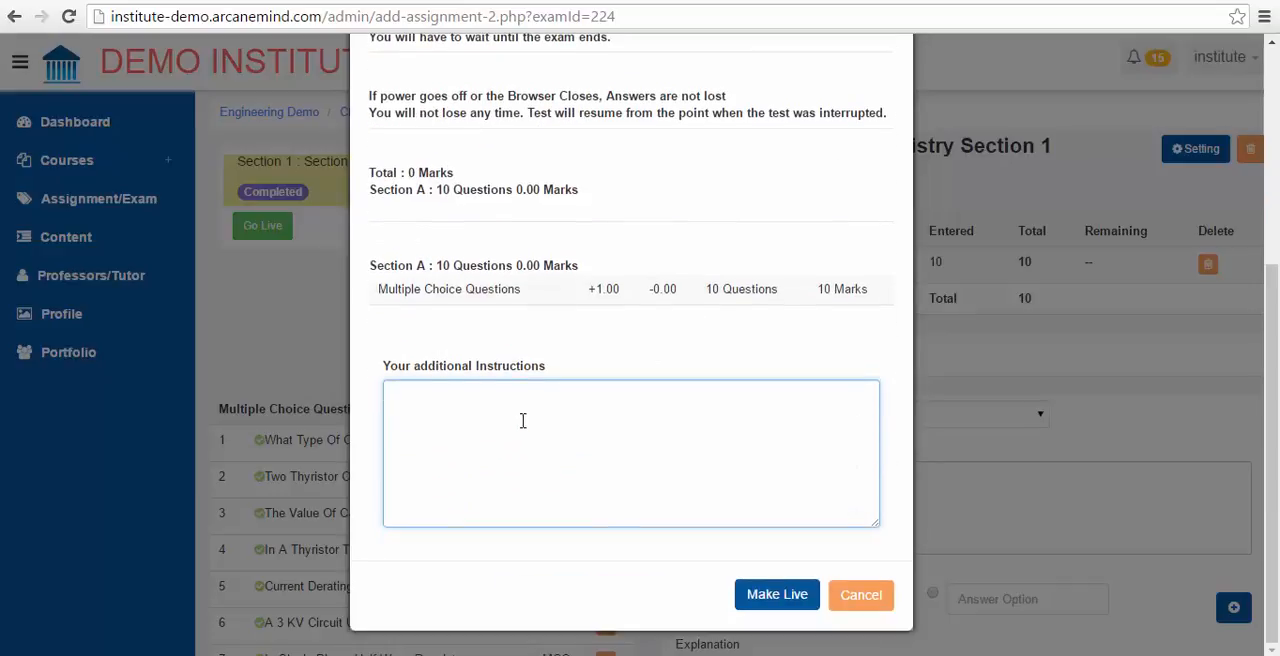
click(791, 596)
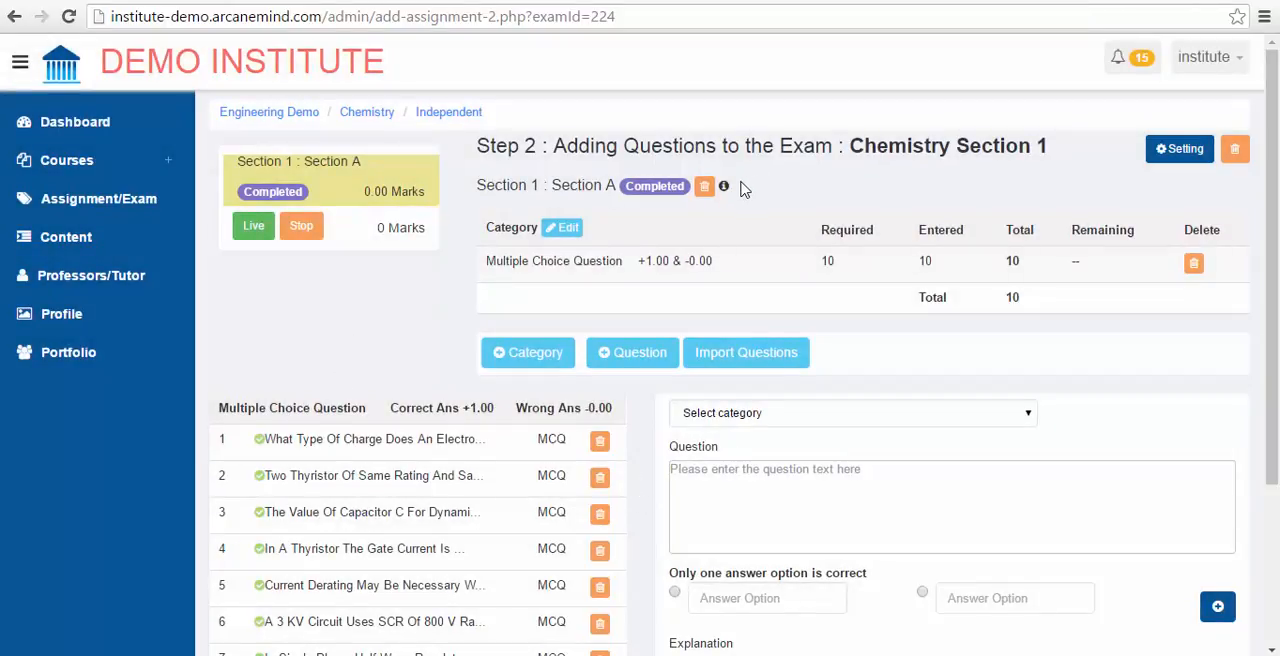
click(312, 231)
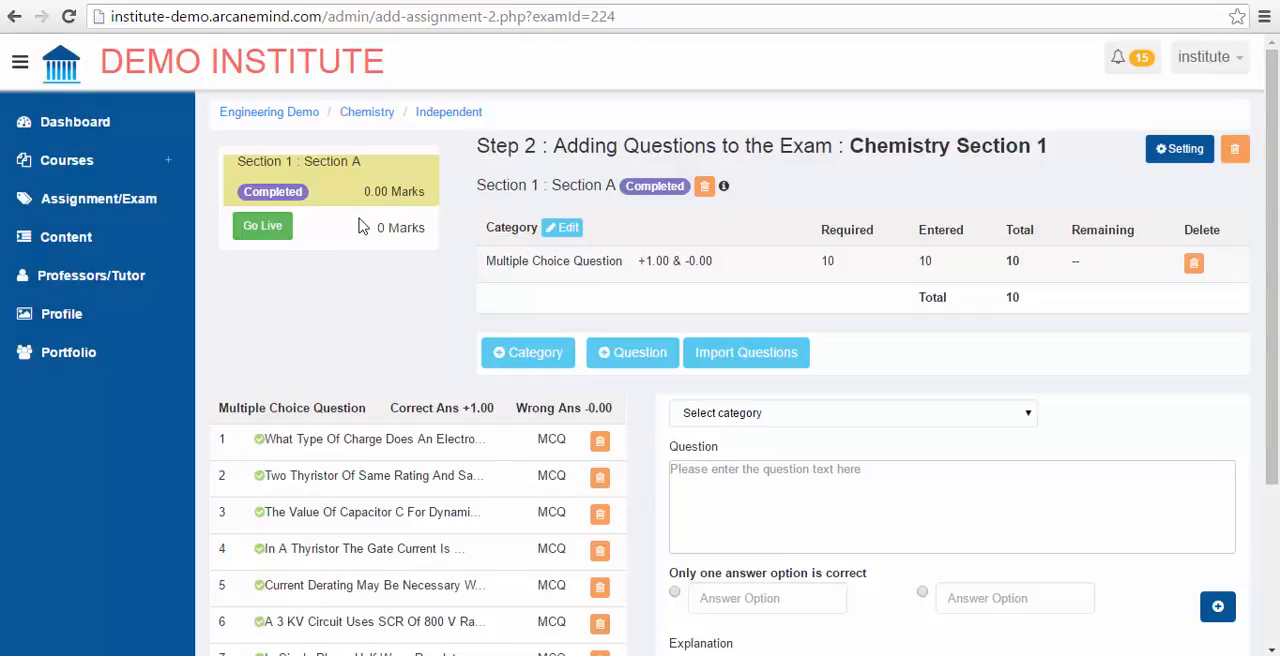
Step: Try to delete Section A and its Multiple Choice Question category
click(704, 189)
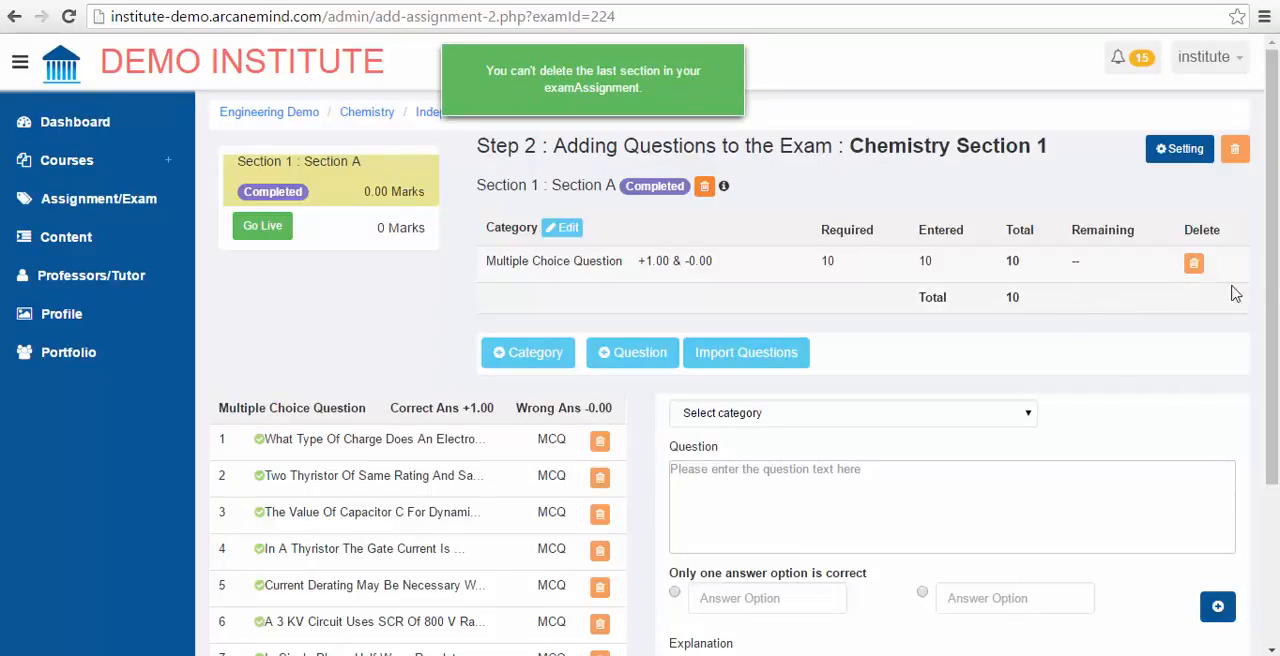
click(1195, 265)
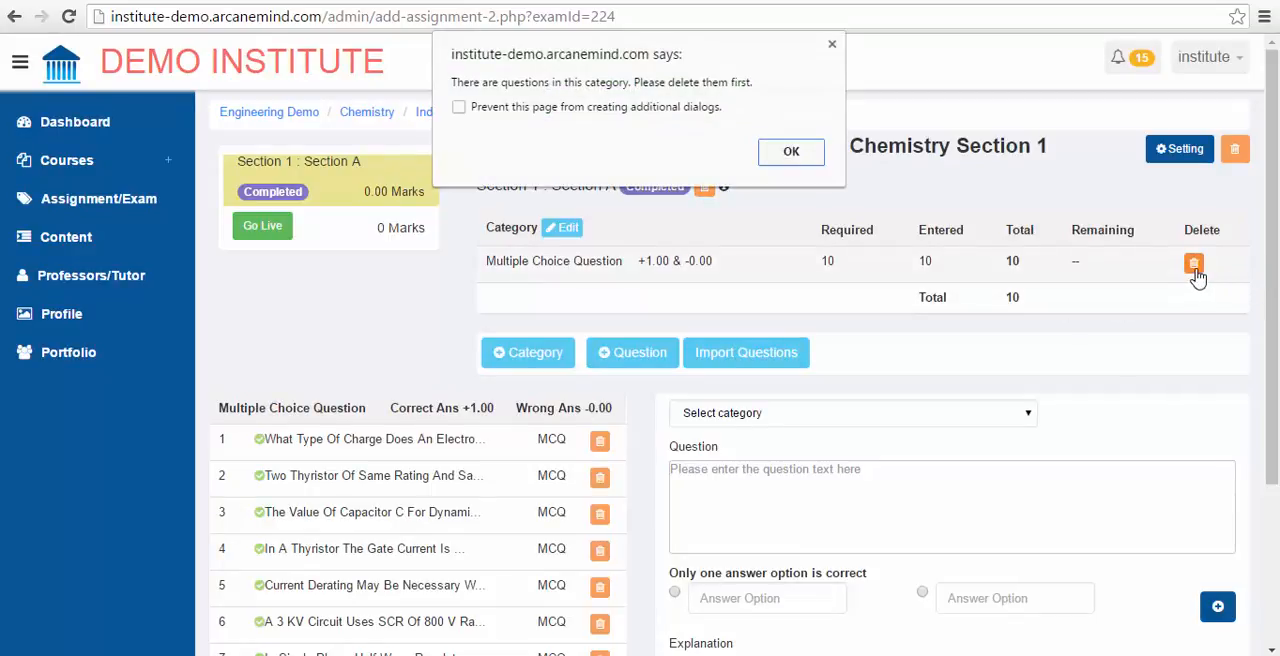
click(805, 165)
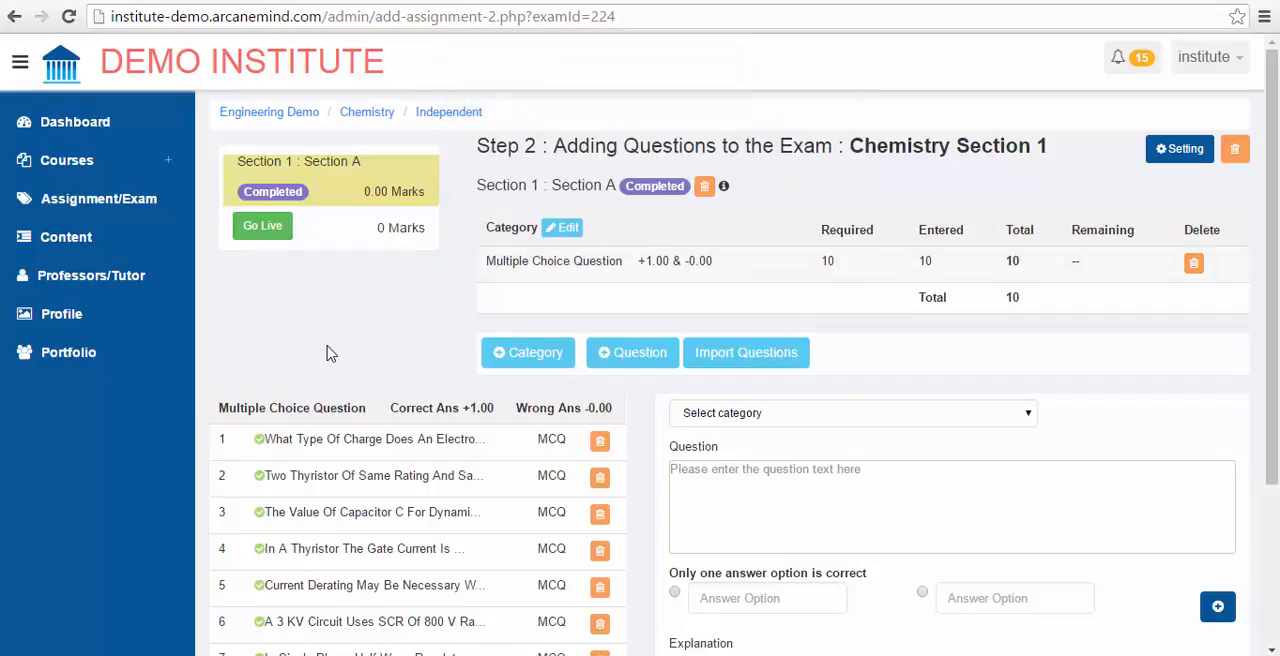